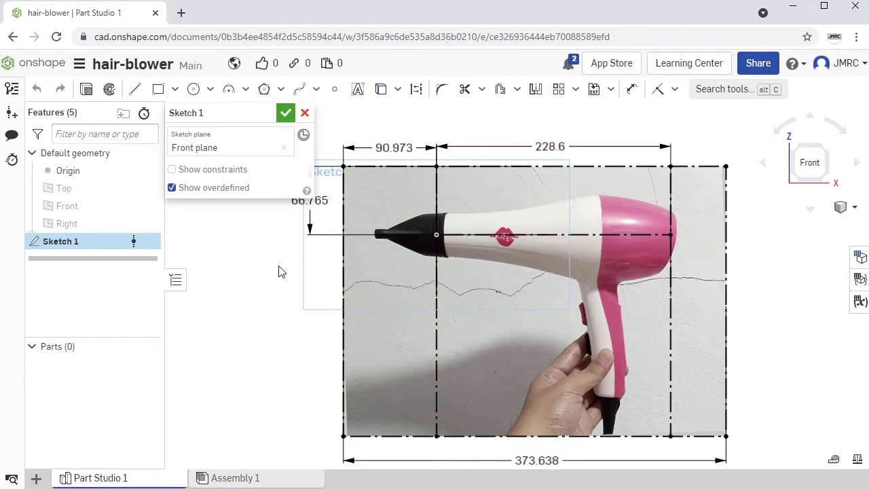
- Finish the reference image sketch and start a new sketch on the Front plane
left_click(290, 197)
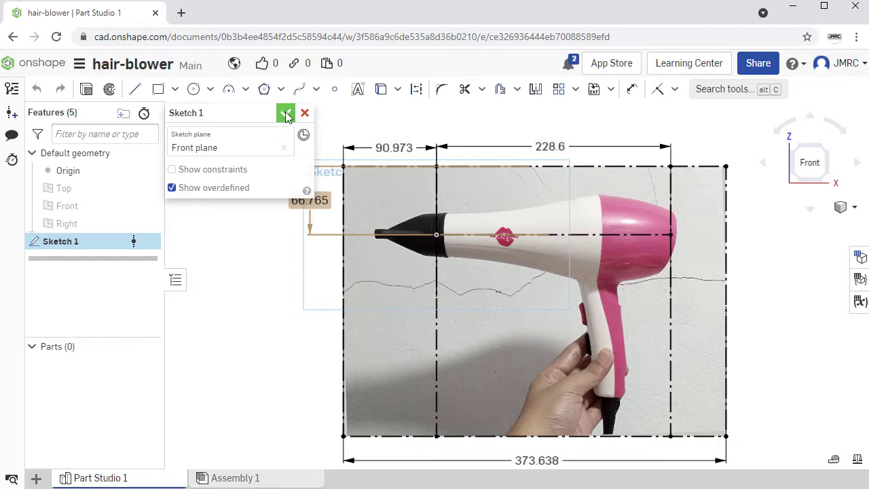
left_click(286, 115)
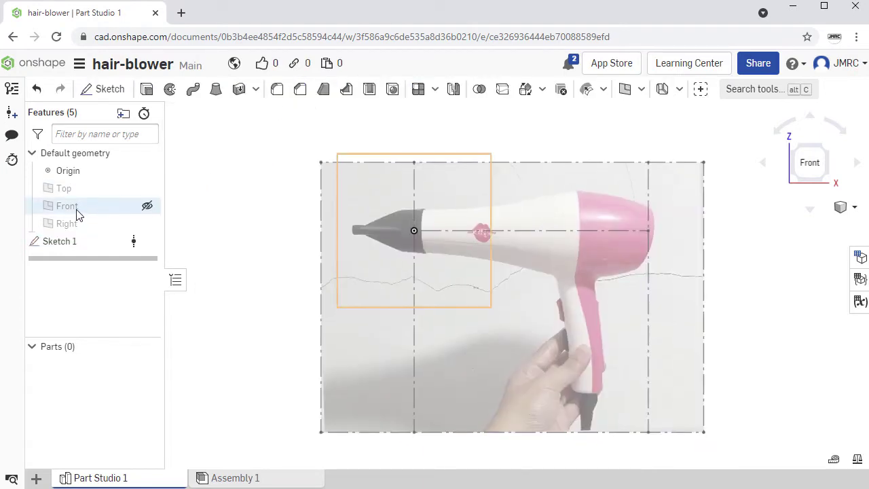
left_click(68, 205)
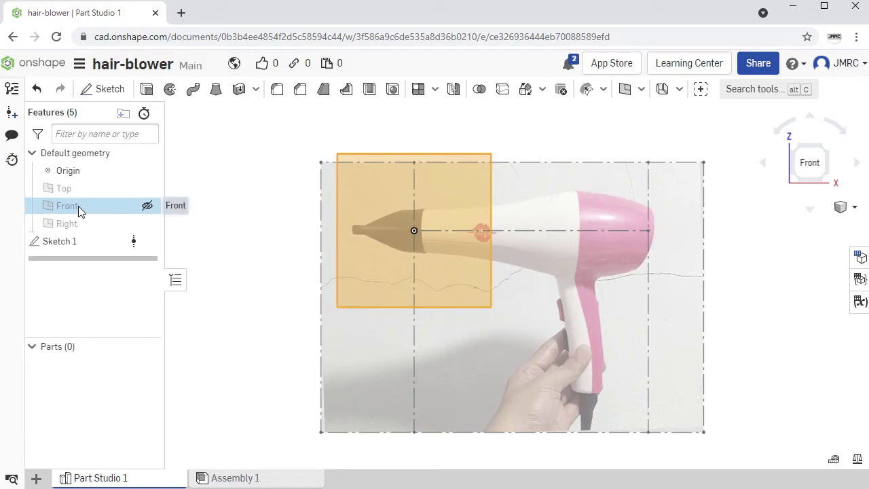
right_click(78, 205)
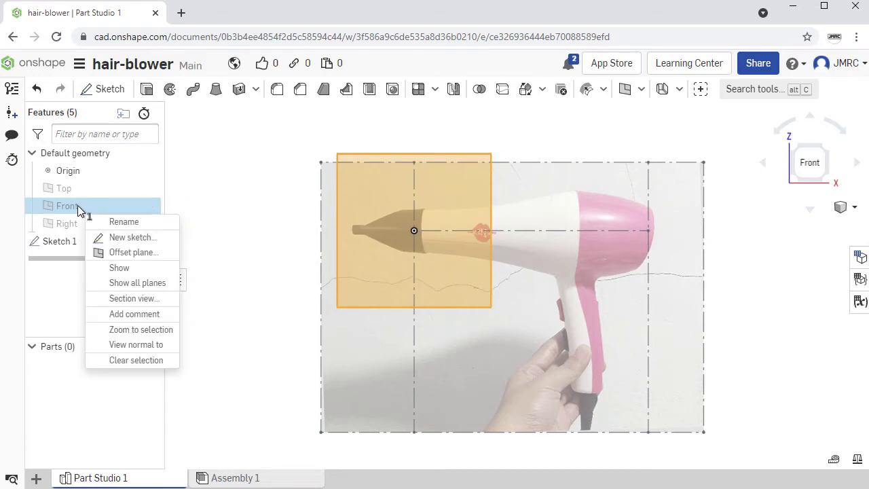
left_click(160, 241)
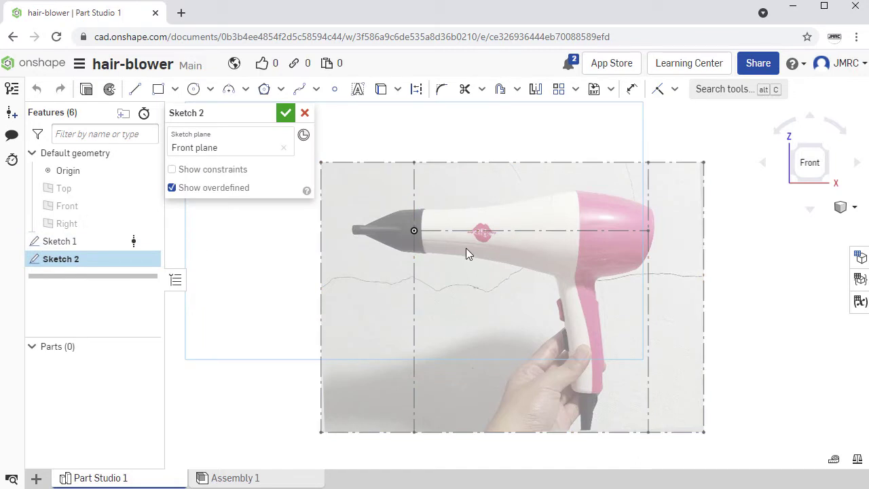
- Draw a vertical line about 45.7 mm long across the black nozzle's wide end, just beside the origin
scroll(428, 233, "down", 5)
scroll(427, 230, "up", 8)
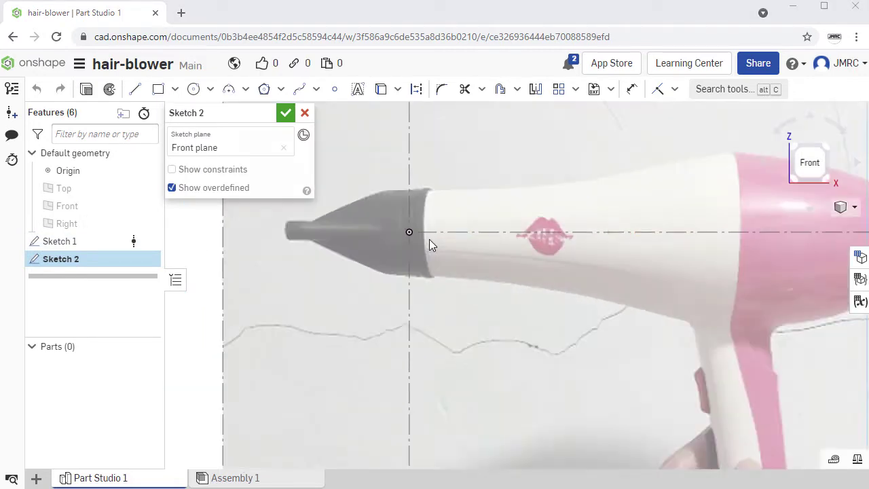
scroll(429, 243, "up", 3)
middle_click_drag(437, 238, 477, 268)
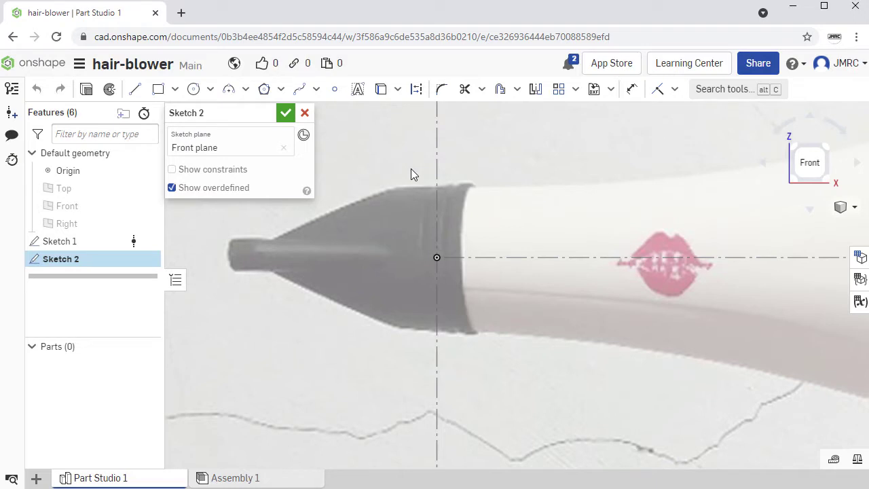
key("l")
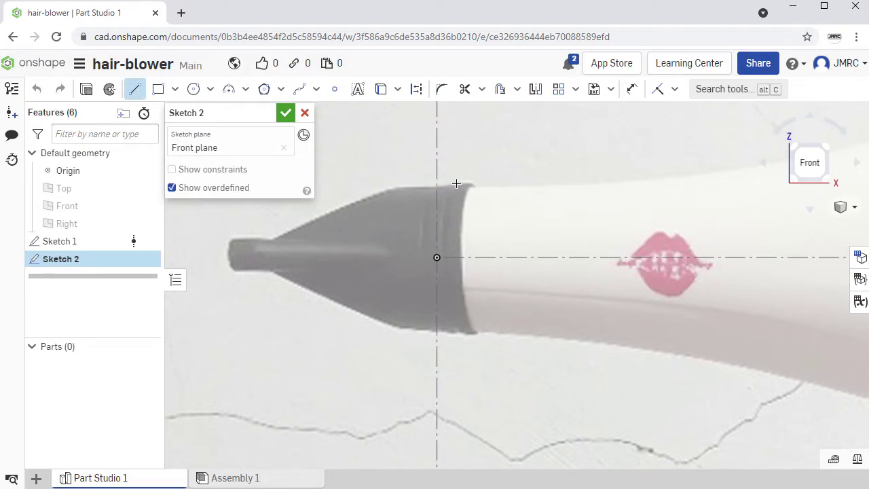
left_click(457, 182)
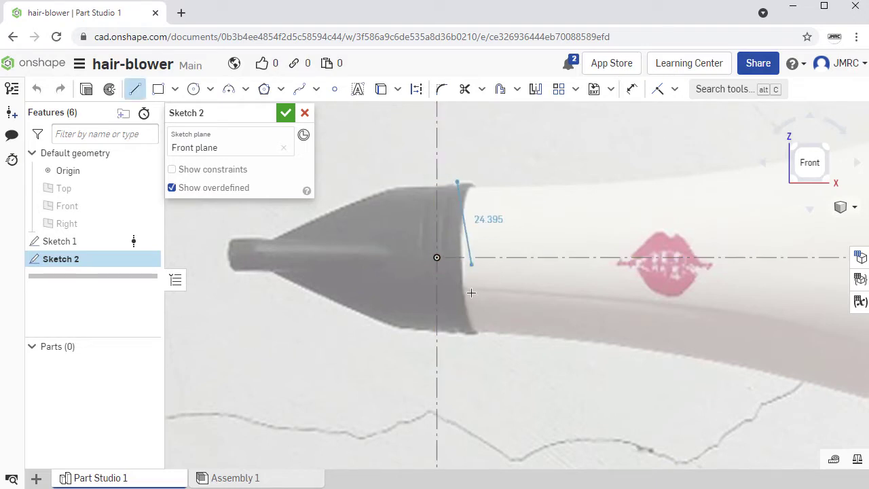
left_click(456, 338)
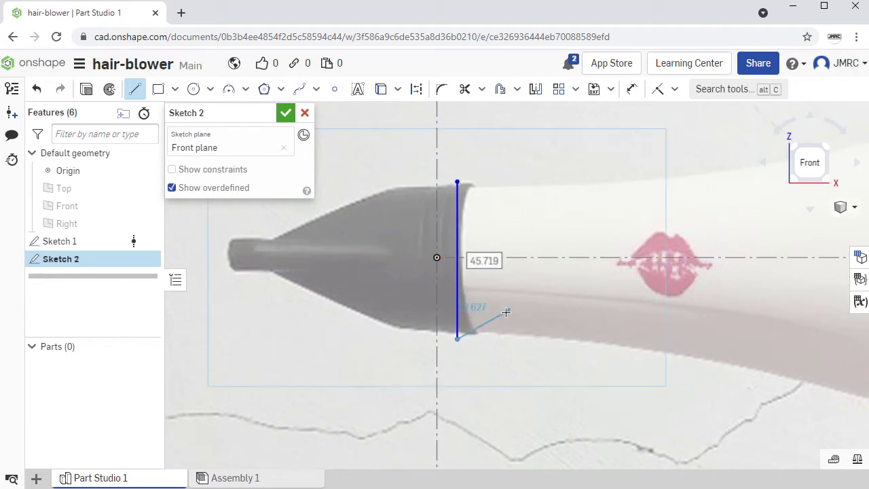
key("Escape")
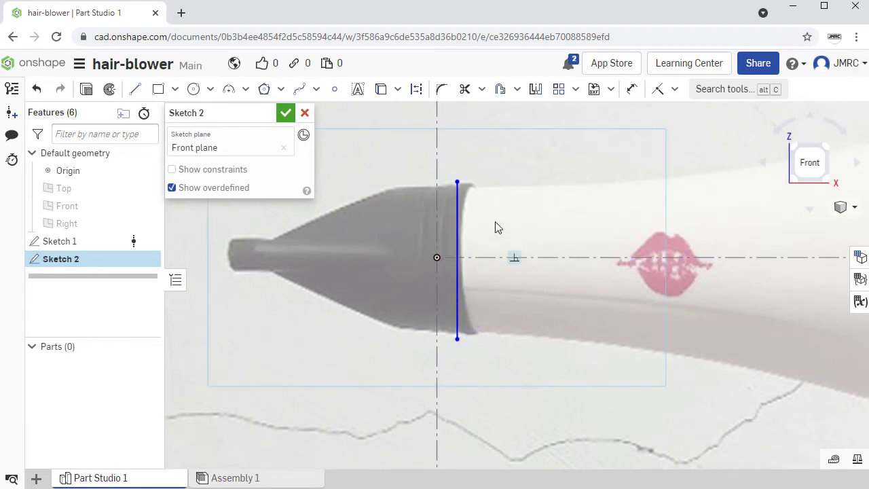
- Dimension the vertical line's length and set it to 46 mm
key("d")
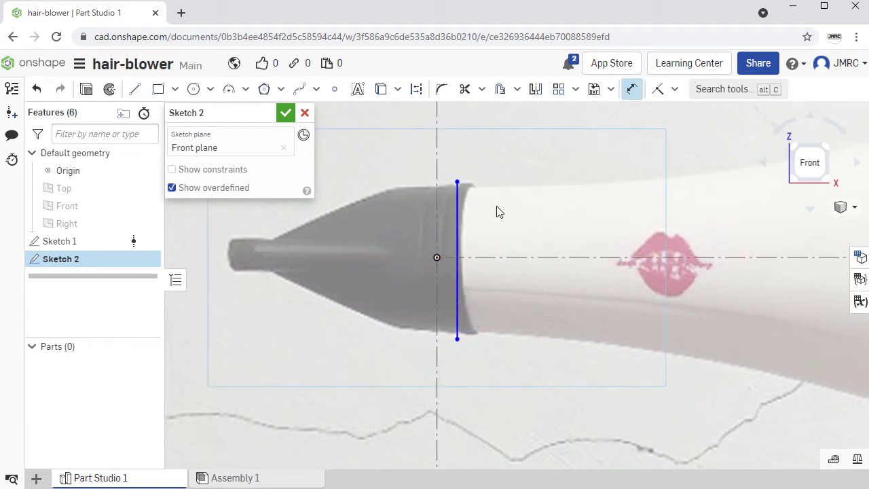
left_click(459, 232)
left_click(420, 297)
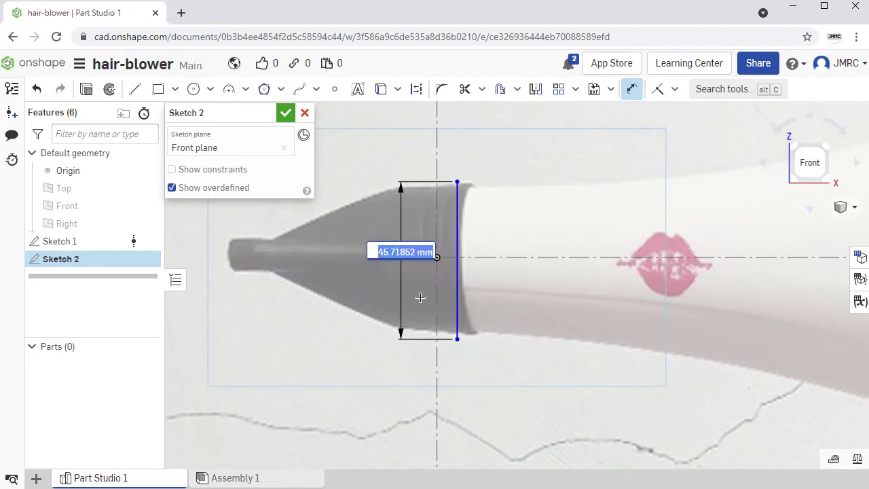
type("46")
key("Return")
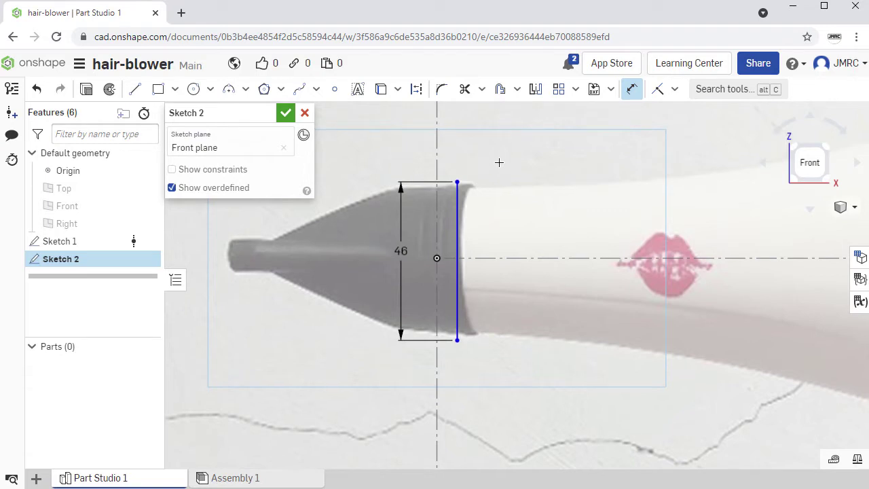
key("Escape")
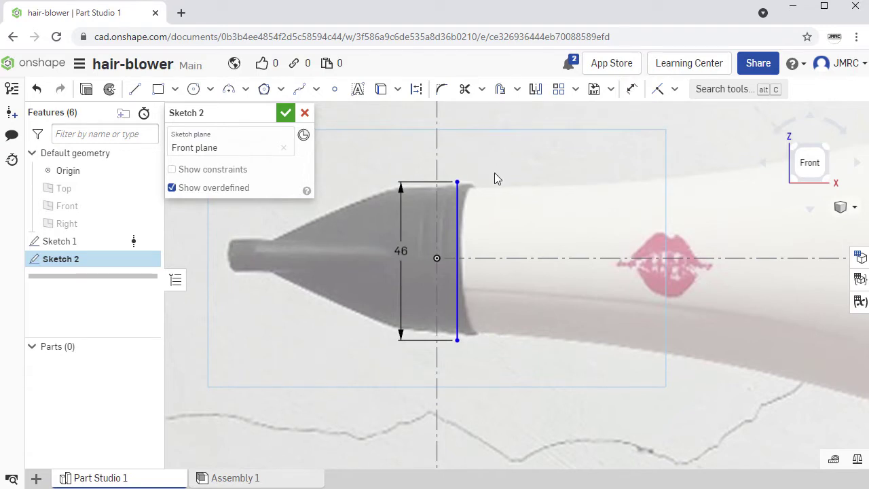
- Apply a Midpoint constraint between the 46 mm vertical line and the origin
left_click(456, 237)
left_click(675, 91)
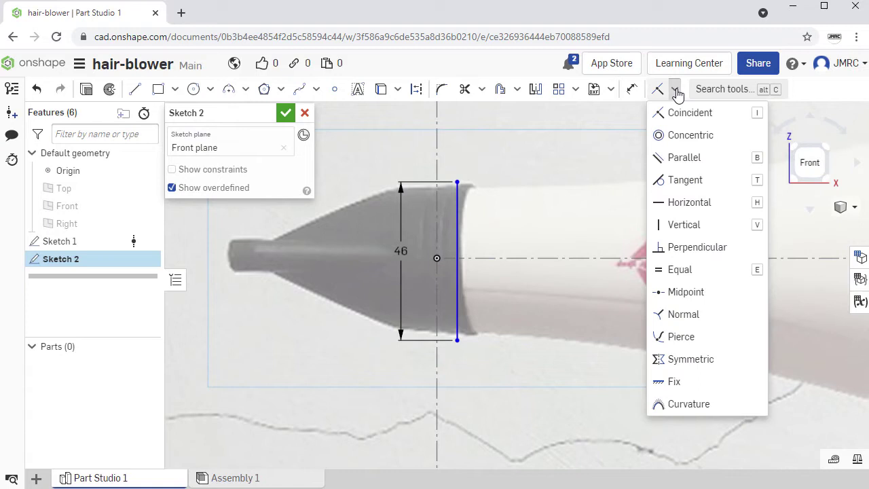
left_click(711, 296)
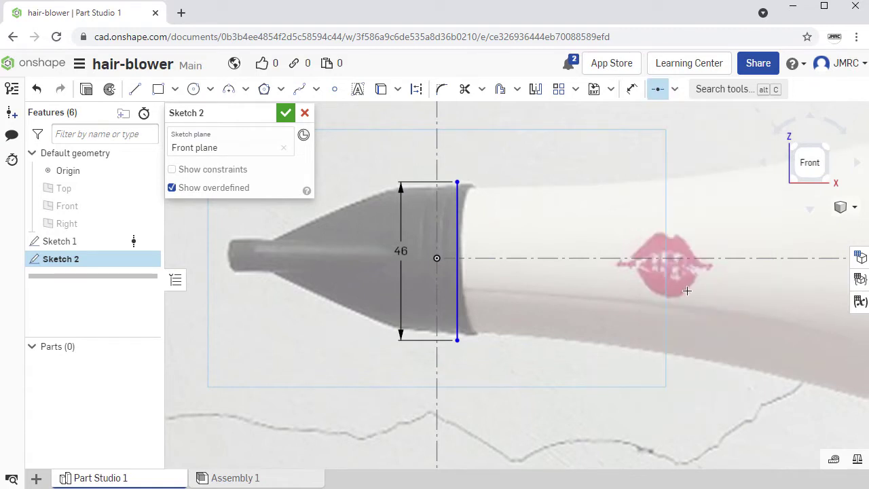
left_click(458, 236)
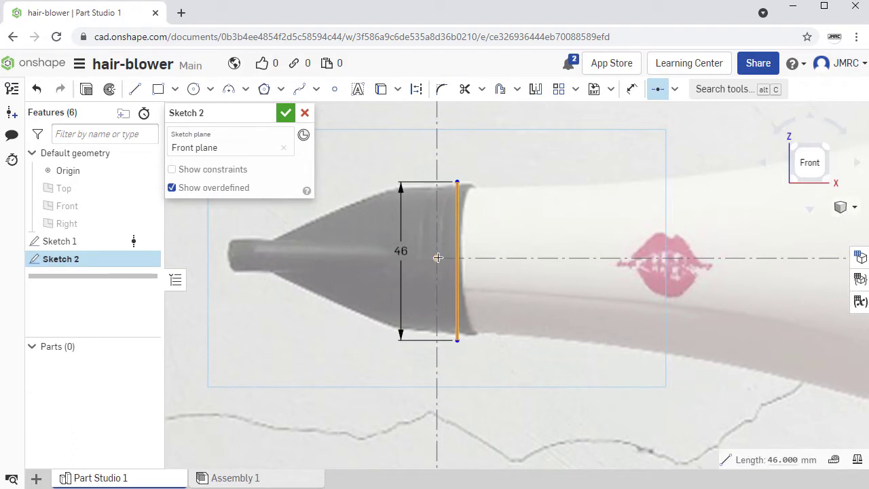
left_click(437, 257)
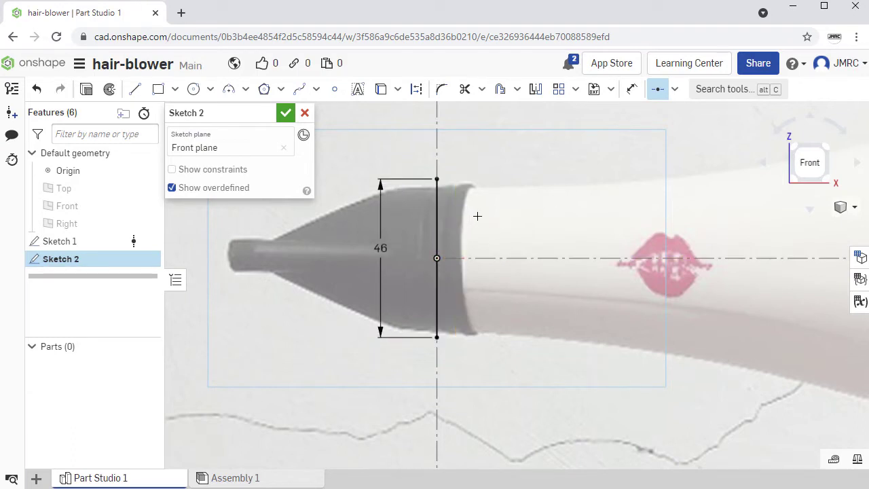
- Draw a seven-point spline from the vertical line's upper end along the dryer's upper outline to just beyond its rear end
key("l")
scroll(475, 225, "down", 3)
middle_click_drag(612, 231, 507, 239)
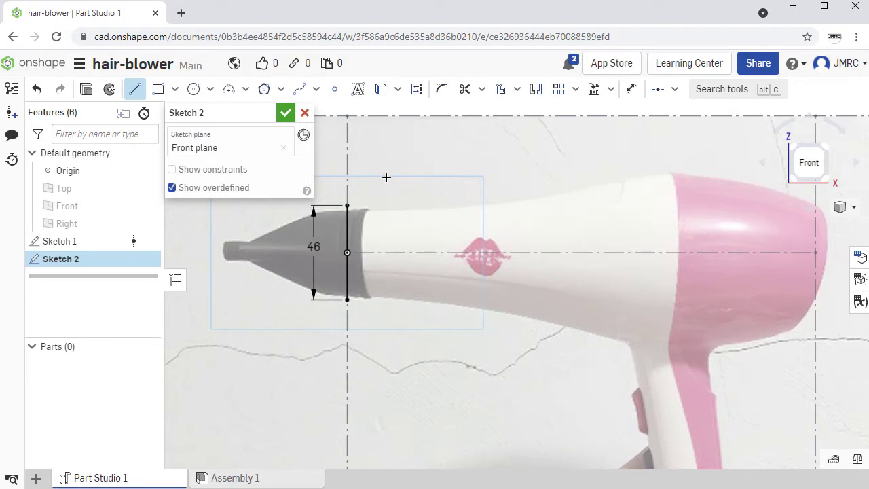
left_click(319, 91)
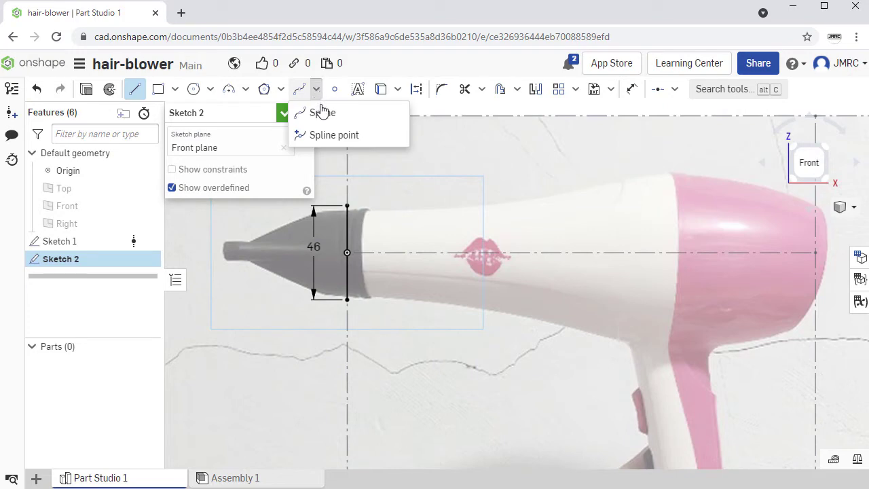
left_click(359, 116)
scroll(407, 209, "down", 2)
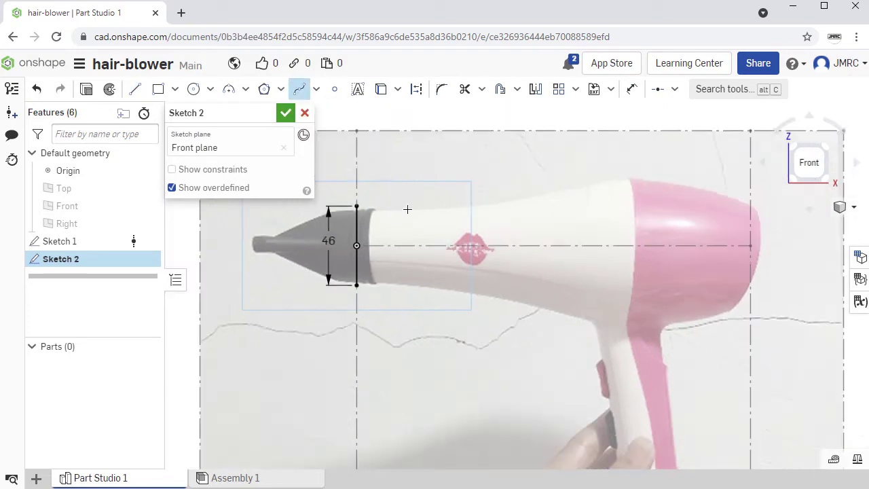
scroll(407, 209, "up", 4)
middle_click_drag(408, 209, 350, 259)
scroll(366, 245, "down", 3)
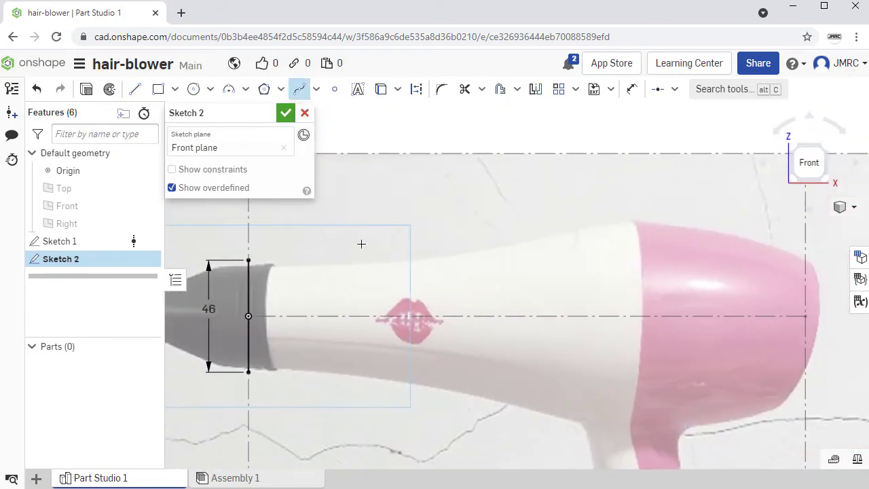
scroll(329, 246, "up", 1)
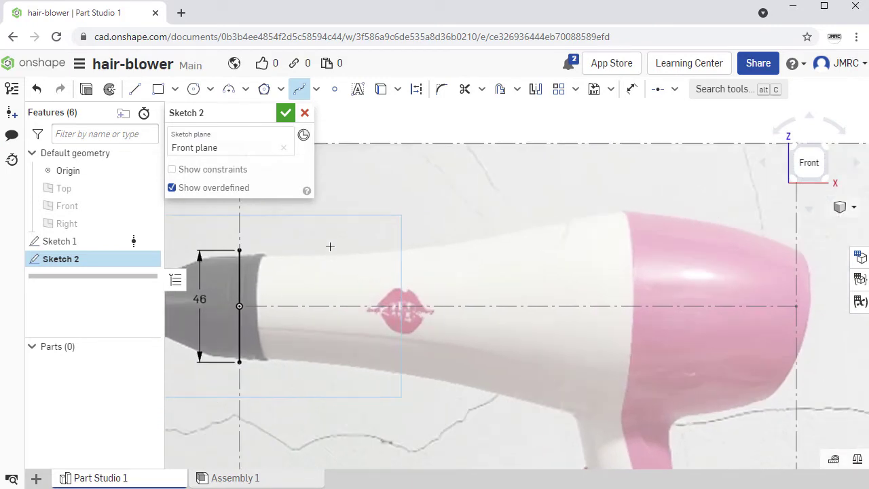
left_click(239, 251)
left_click(356, 250)
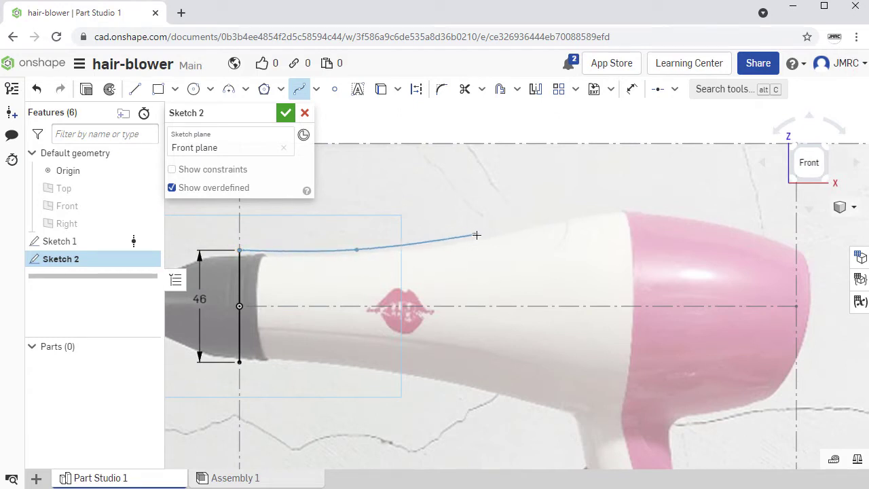
left_click(478, 234)
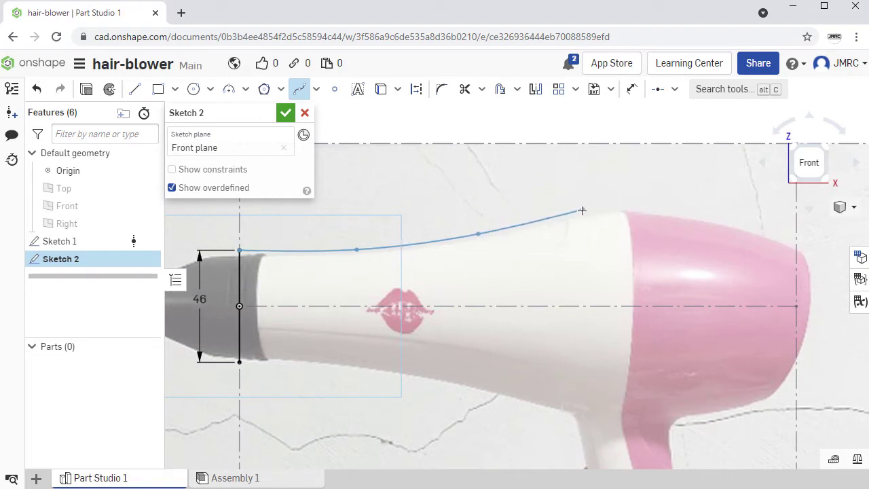
left_click(567, 216)
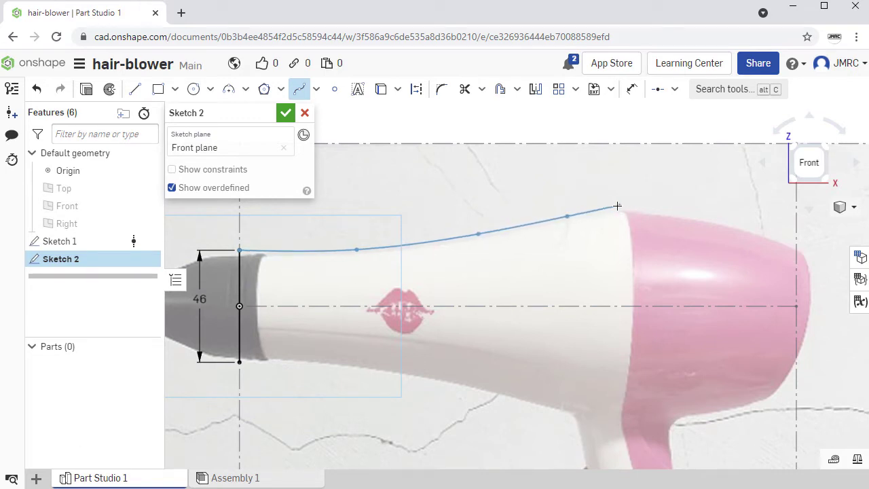
left_click(620, 206)
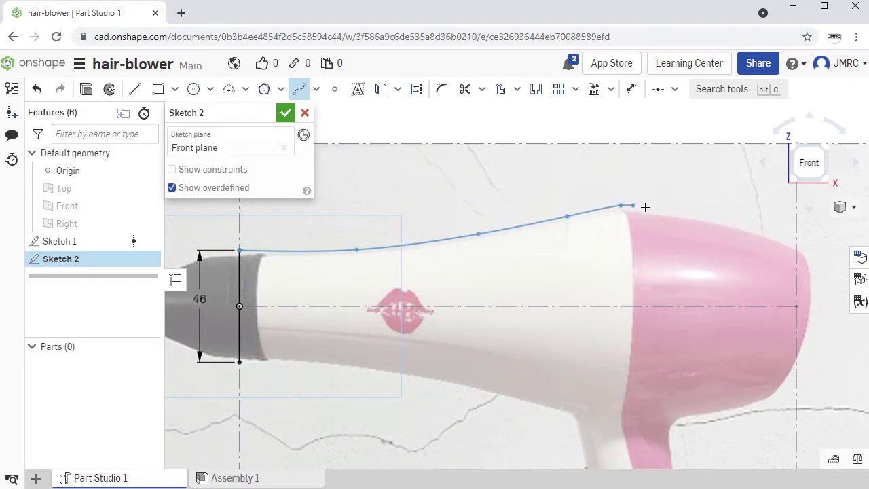
left_click(704, 219)
middle_click_drag(745, 222, 680, 211)
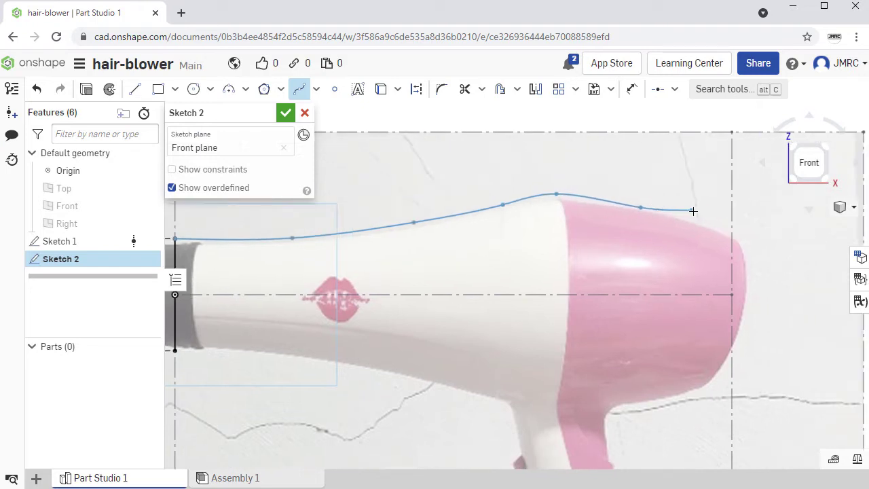
double_click(819, 257)
key("Escape")
middle_click_drag(643, 211, 689, 218)
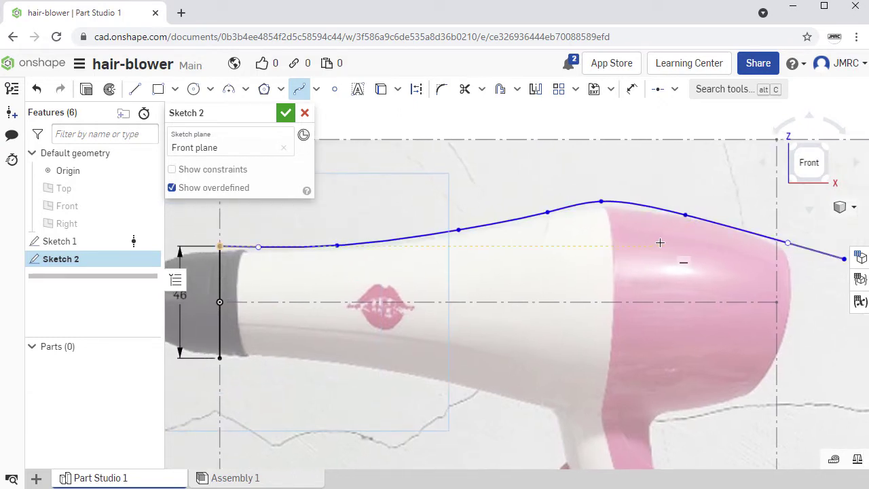
key("Escape")
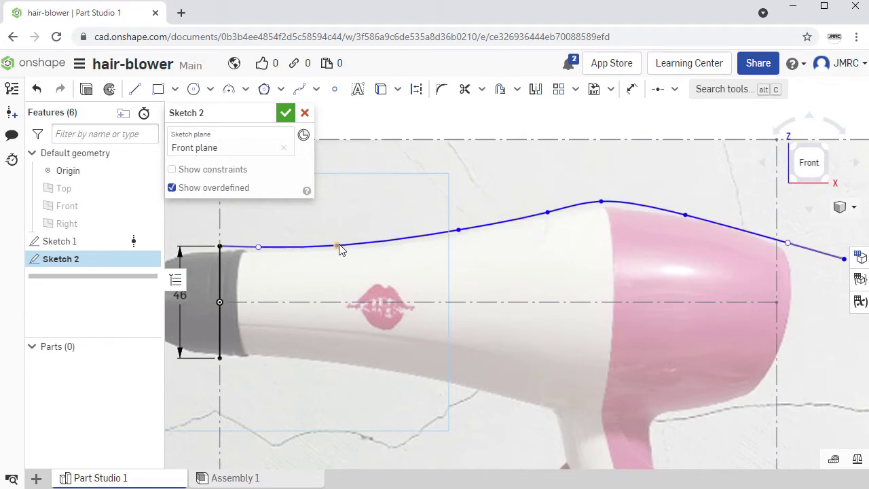
- Reposition the spline's points along the white barrel and at its crest to follow the dryer's upper outline
left_click_drag(338, 245, 347, 242)
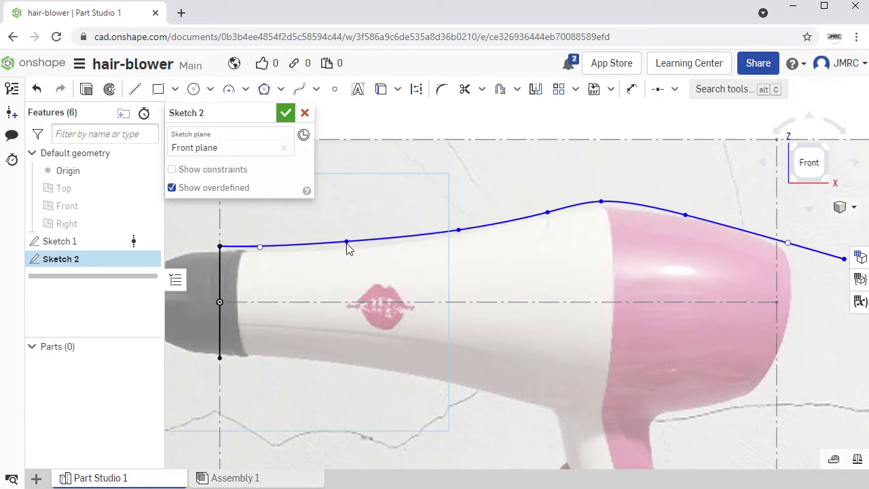
left_click_drag(459, 231, 463, 228)
left_click_drag(547, 212, 608, 197)
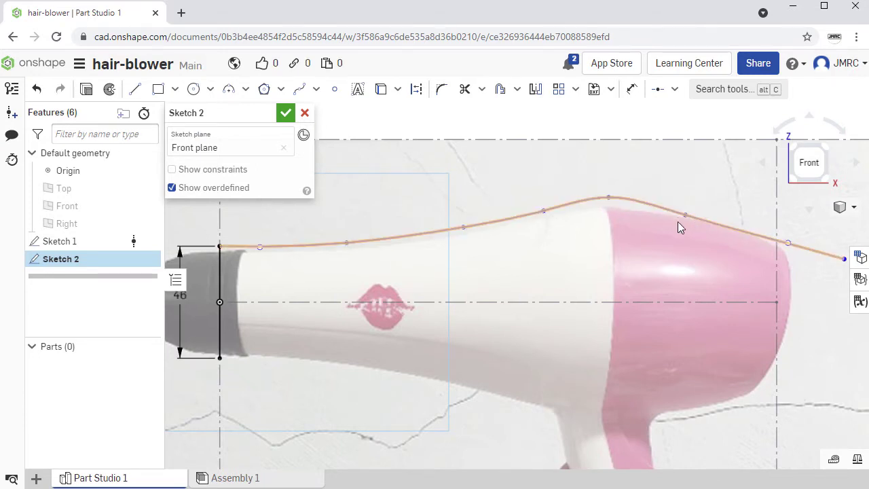
- Reposition the upper spline's points and end handle along the pink housing to follow the outline down to the rear end
middle_click_drag(679, 223, 627, 213)
left_click_drag(629, 213, 642, 211)
left_click_drag(736, 240, 742, 244)
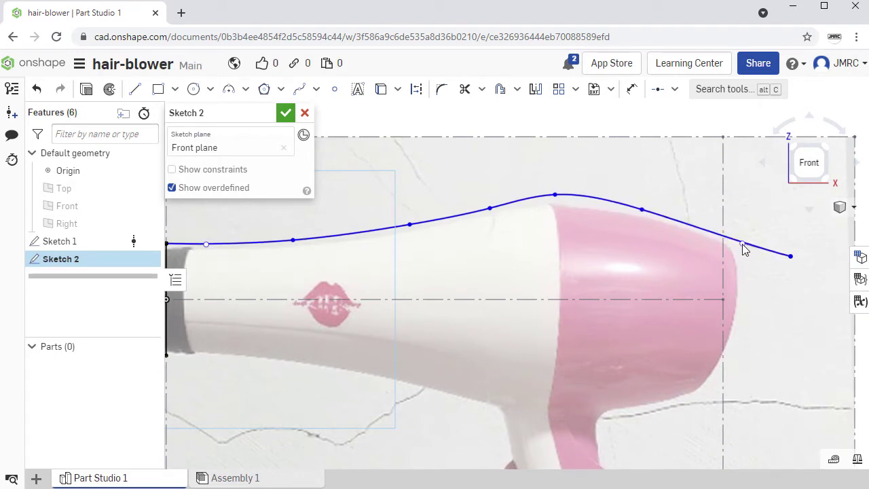
left_click_drag(793, 261, 783, 258)
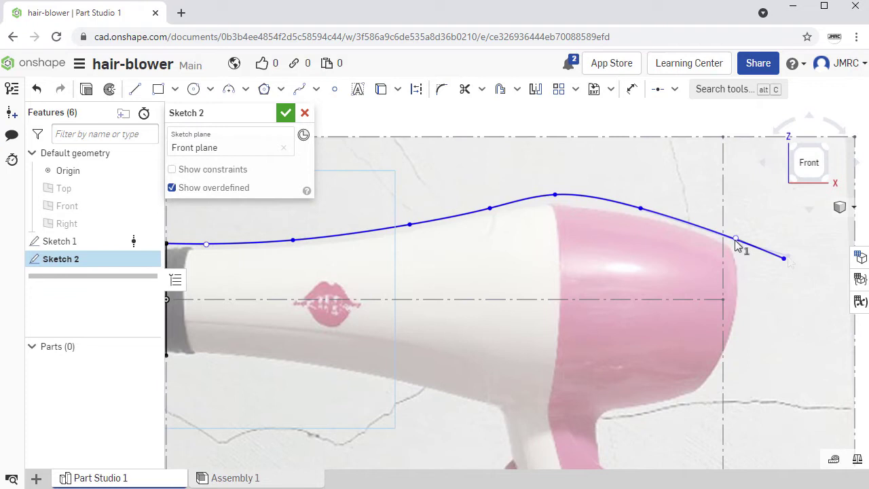
left_click_drag(734, 240, 742, 251)
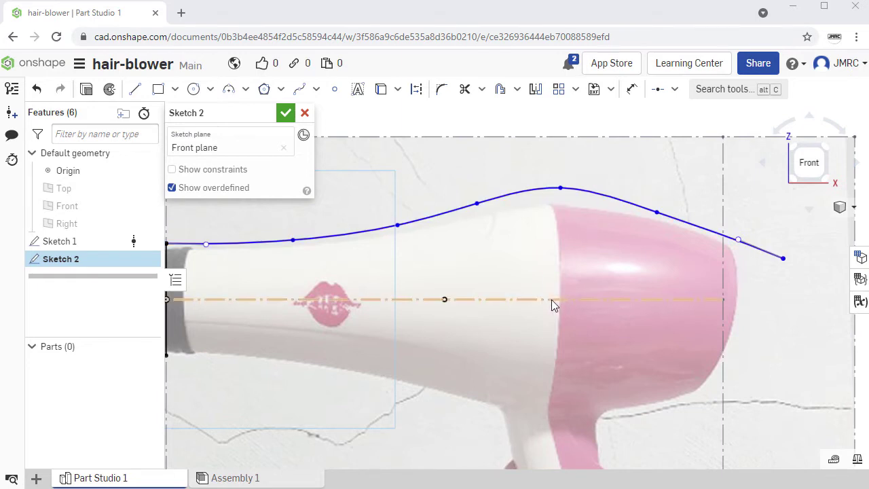
- Mirror the upper outline spline about the horizontal construction centerline to form the dryer's lower outline
middle_click_drag(502, 300, 529, 287)
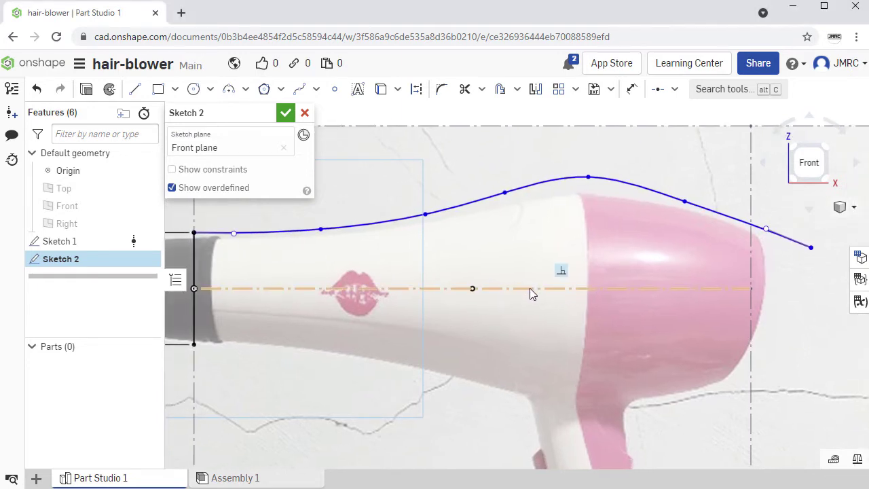
left_click(535, 91)
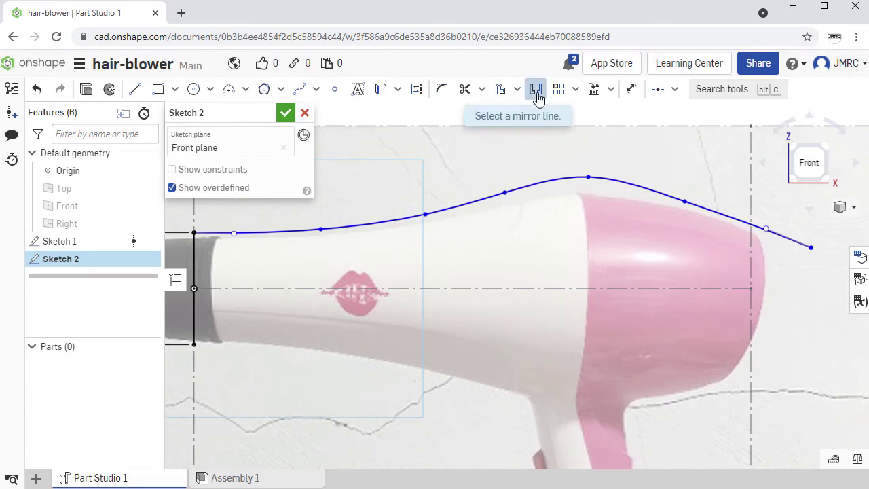
left_click(511, 290)
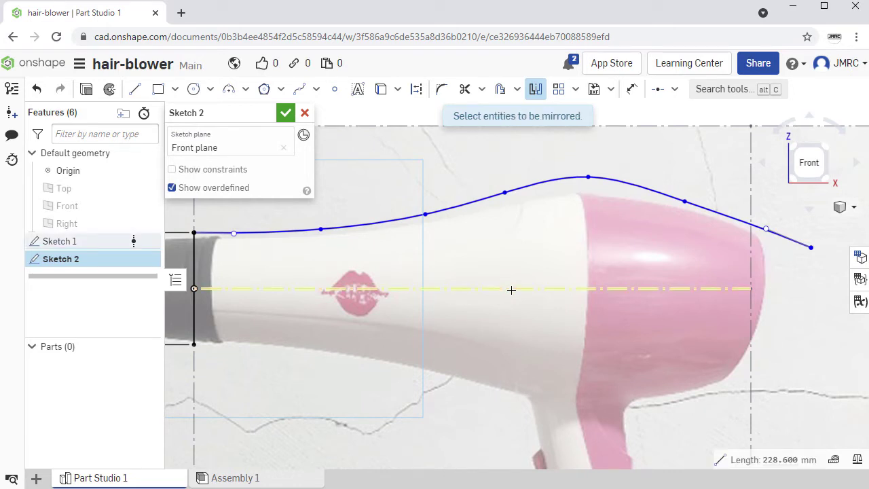
left_click(467, 203)
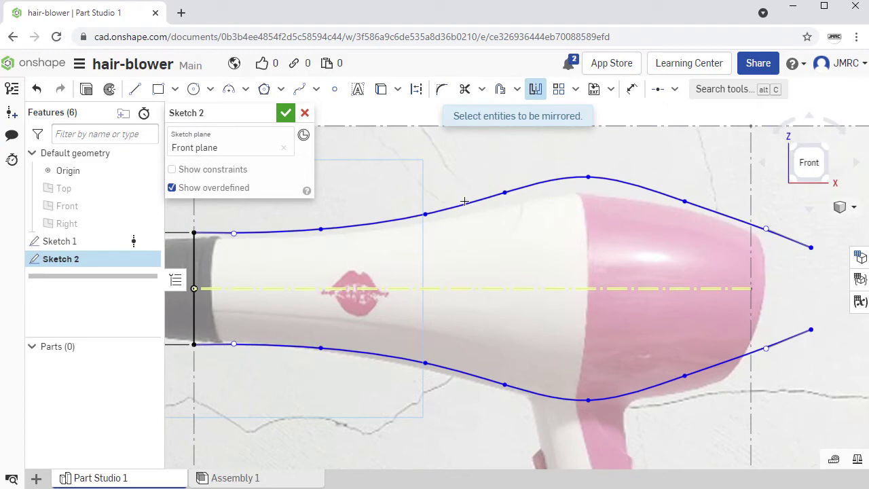
key("Escape")
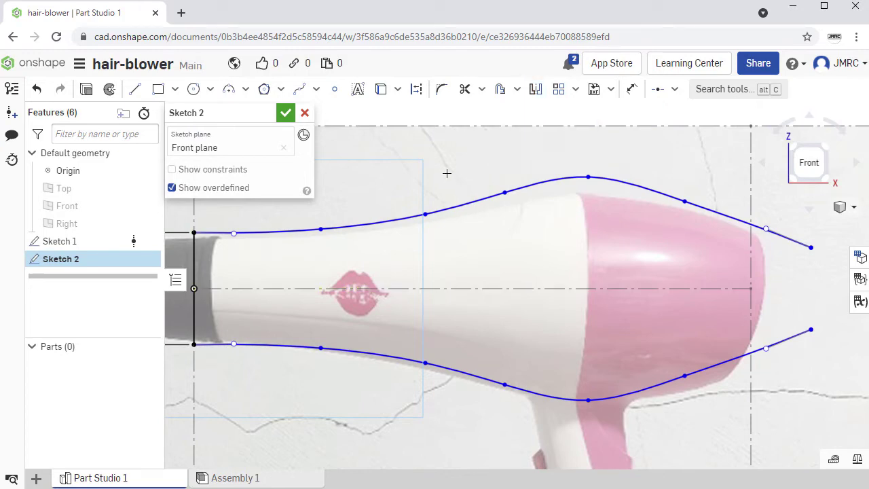
- Draw a nine-point spline from above the body's crest down the white-pink seam and along the handle to its lower end
scroll(607, 237, "up", 2)
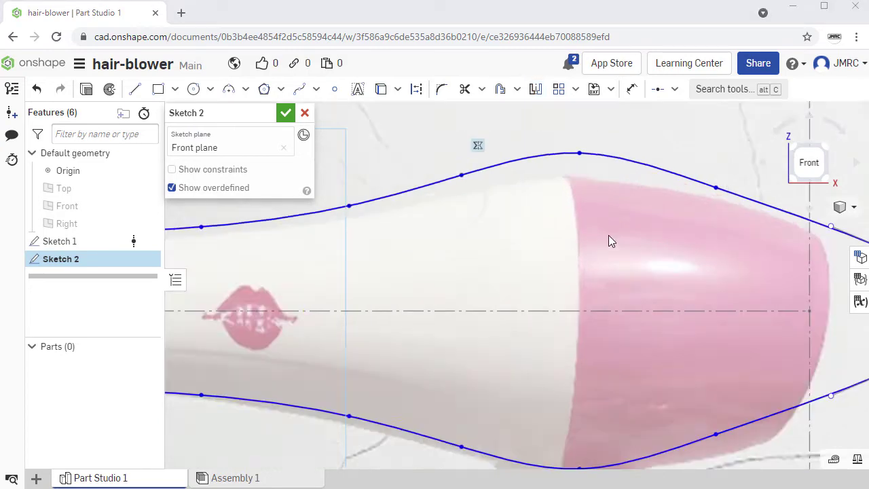
scroll(607, 235, "down", 5)
scroll(598, 217, "up", 1)
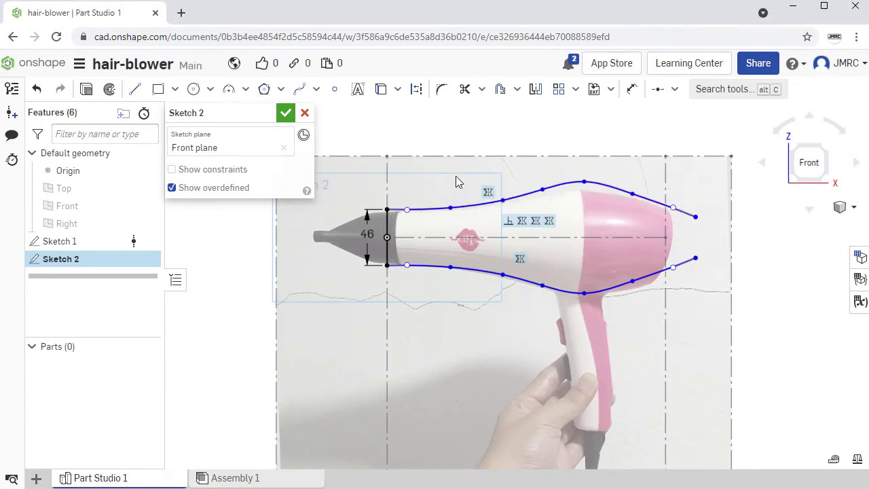
left_click(300, 93)
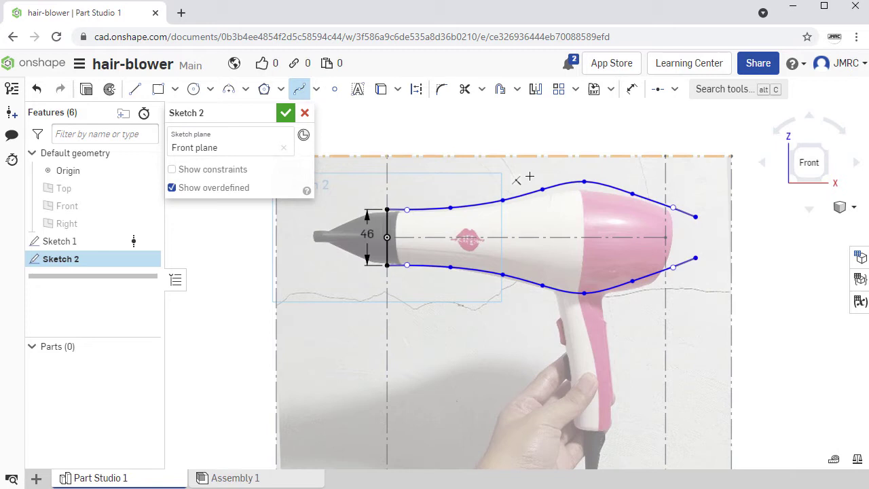
scroll(518, 178, "down", 1)
scroll(543, 170, "up", 5)
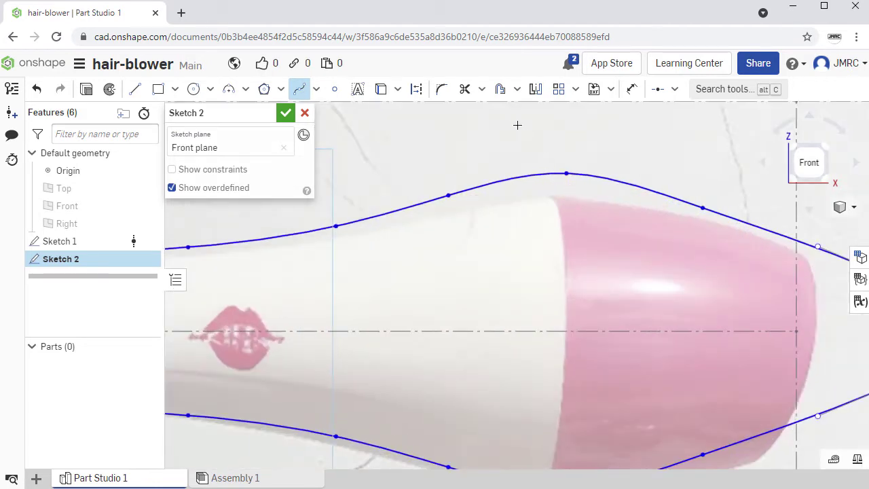
left_click(508, 112)
left_click(565, 355)
middle_click_drag(568, 379, 578, 212)
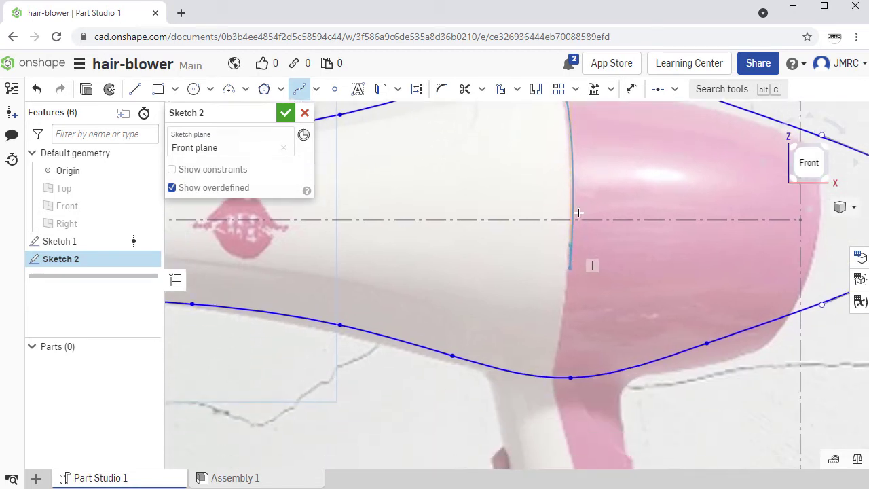
left_click(570, 274)
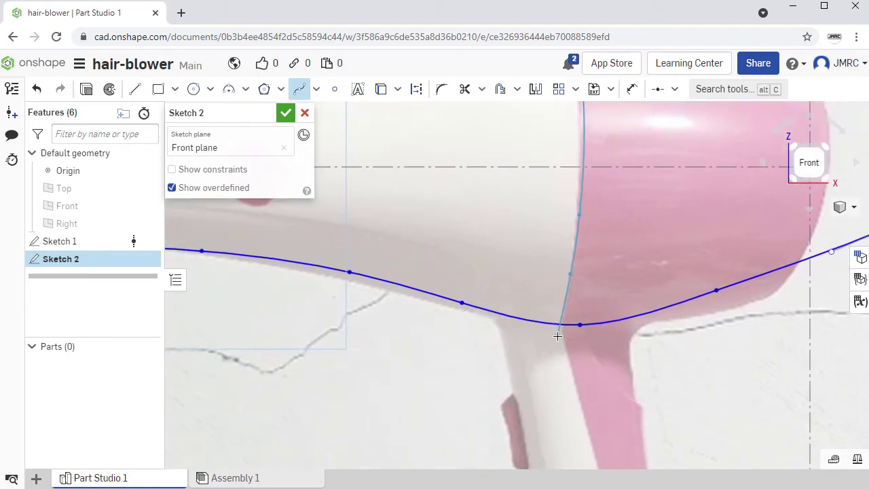
left_click(557, 336)
left_click(584, 425)
middle_click_drag(583, 426, 566, 230)
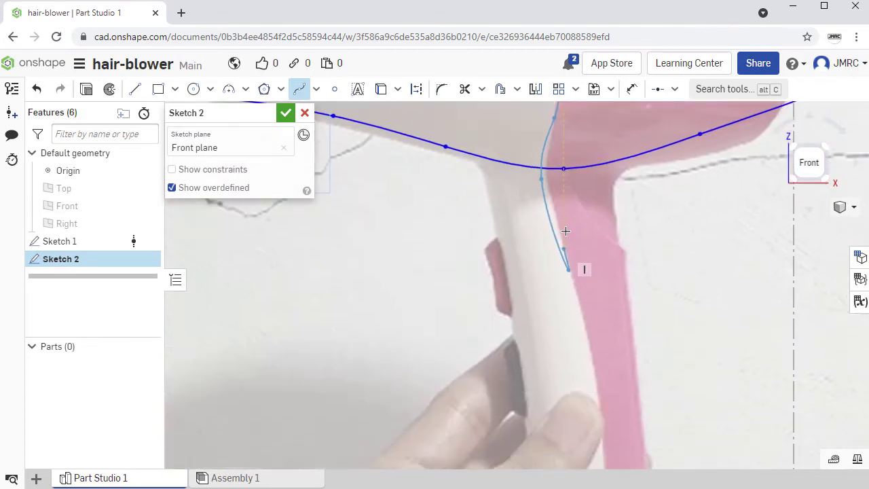
left_click(587, 348)
middle_click_drag(586, 342, 595, 188)
left_click(599, 387)
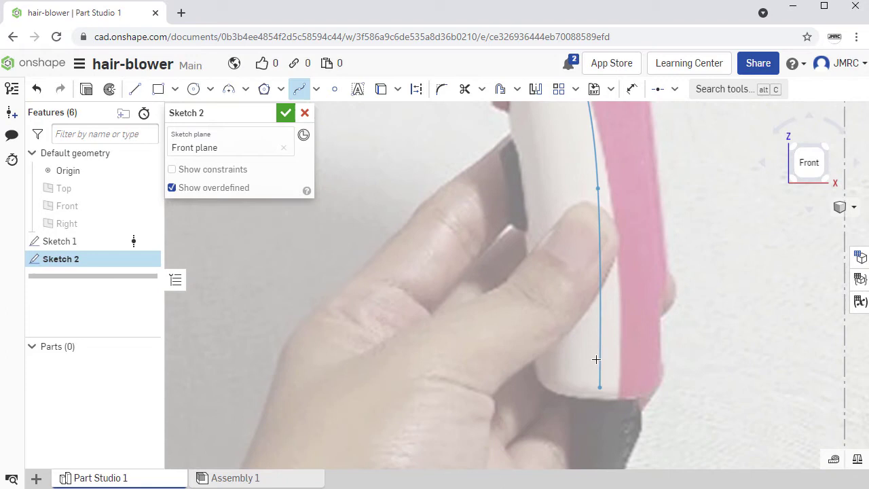
left_click(600, 304)
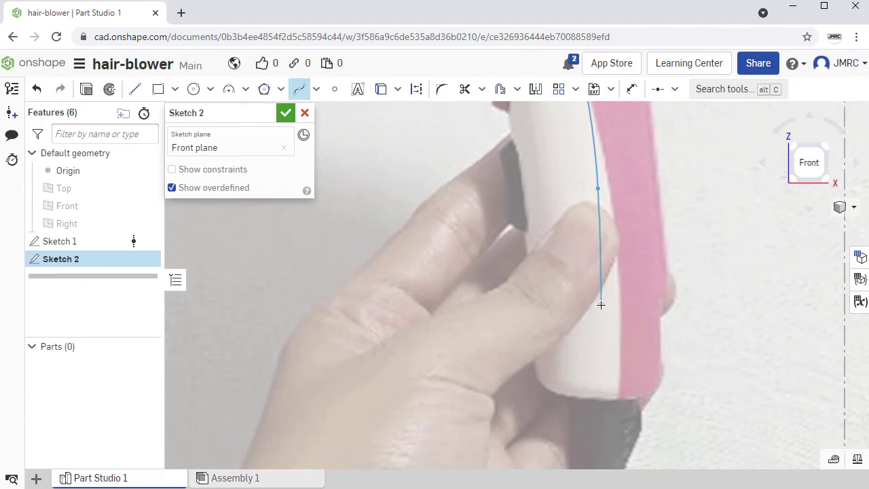
double_click(597, 400)
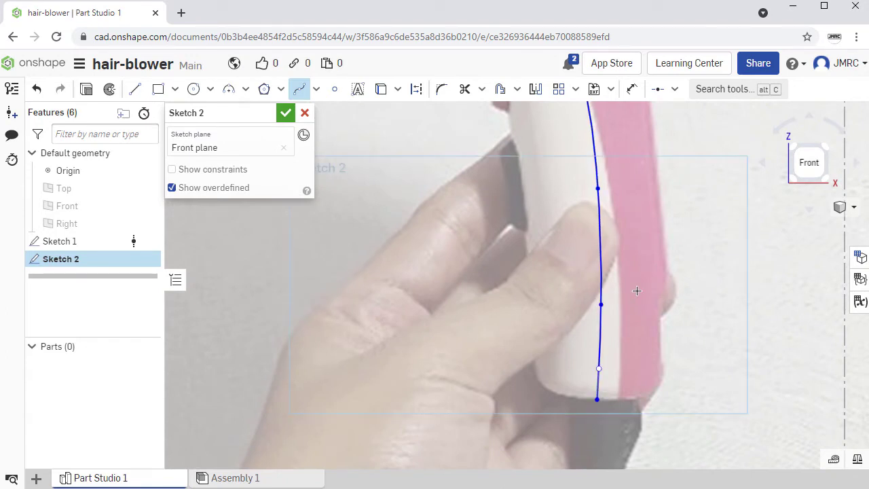
scroll(635, 290, "down", 5)
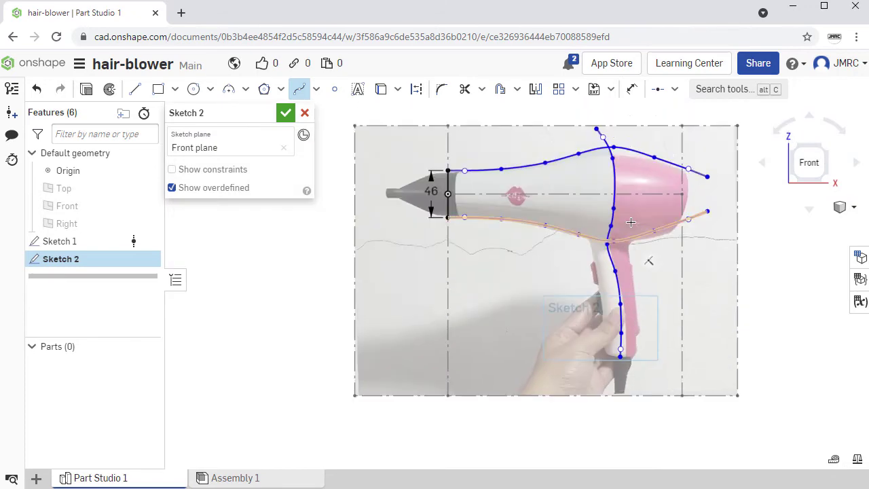
- Reposition the seam spline's points around the junction of body and handle to follow the white-pink seam
scroll(638, 244, "up", 2)
scroll(630, 222, "up", 3)
key("Escape")
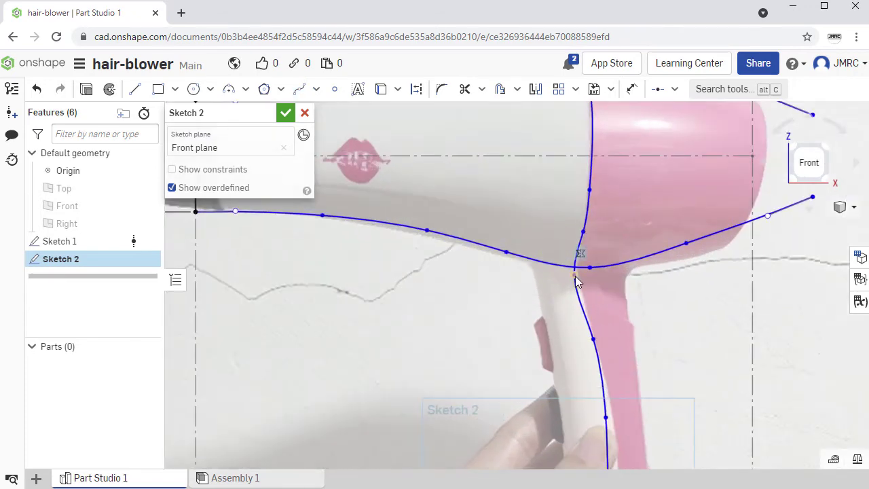
left_click_drag(576, 281, 580, 281)
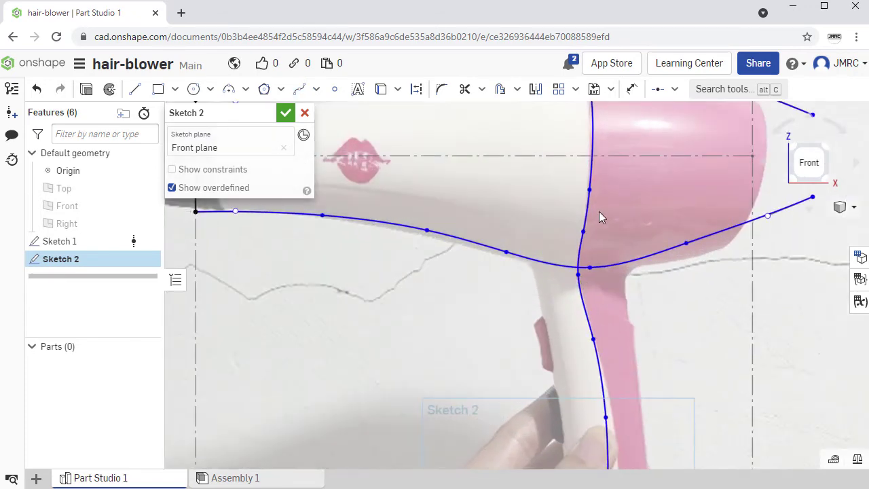
middle_click_drag(598, 211, 602, 305)
left_click_drag(590, 273, 588, 264)
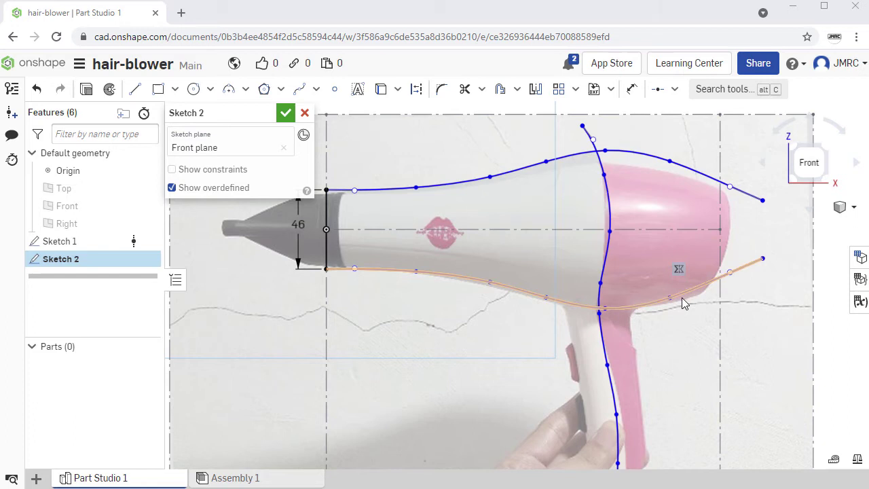
- Draw a 3 point arc of about 77 mm radius along the dryer's rear edge, crossing both outline splines
left_click(247, 95)
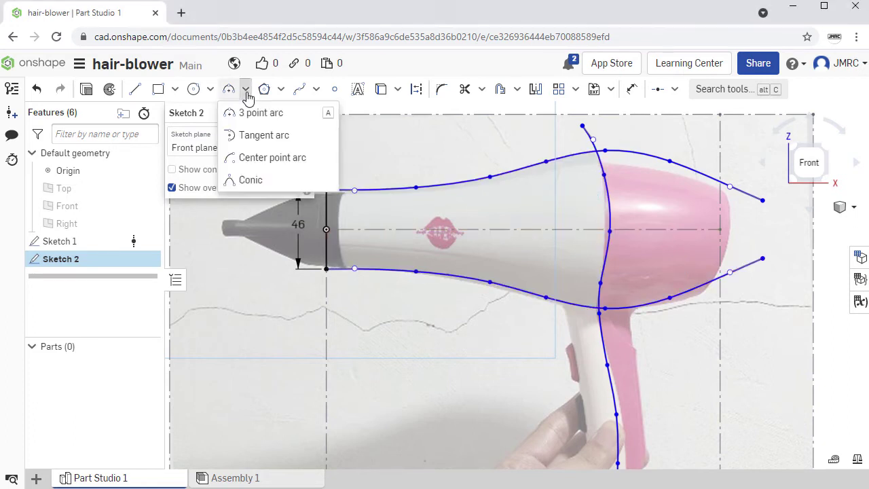
left_click(287, 121)
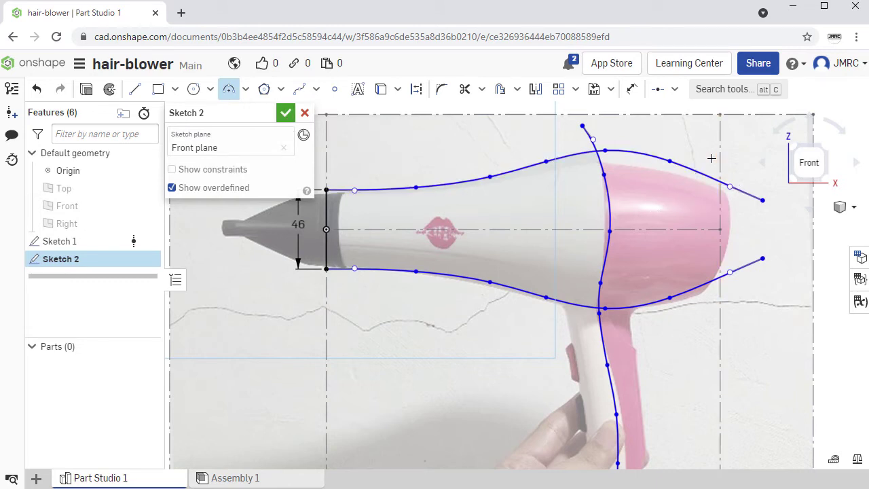
left_click(702, 310)
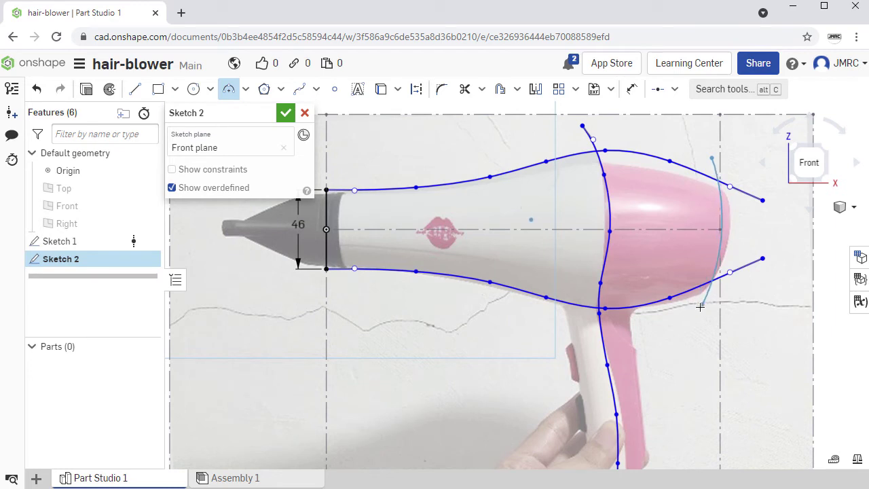
left_click(730, 226)
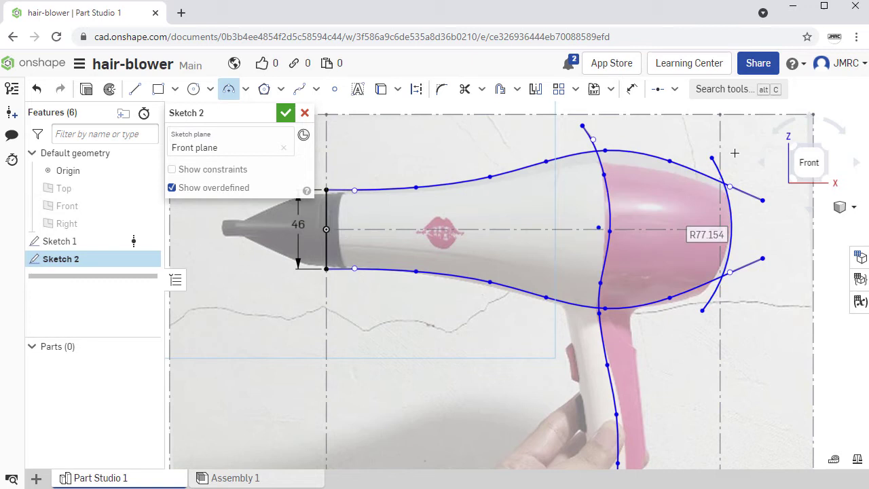
key("Escape")
- Adjust the rear arc's upper endpoint, center and curve to fit the dryer's rear edge, giving a radius of about 88 mm
left_click_drag(712, 158, 724, 156)
left_click(738, 232)
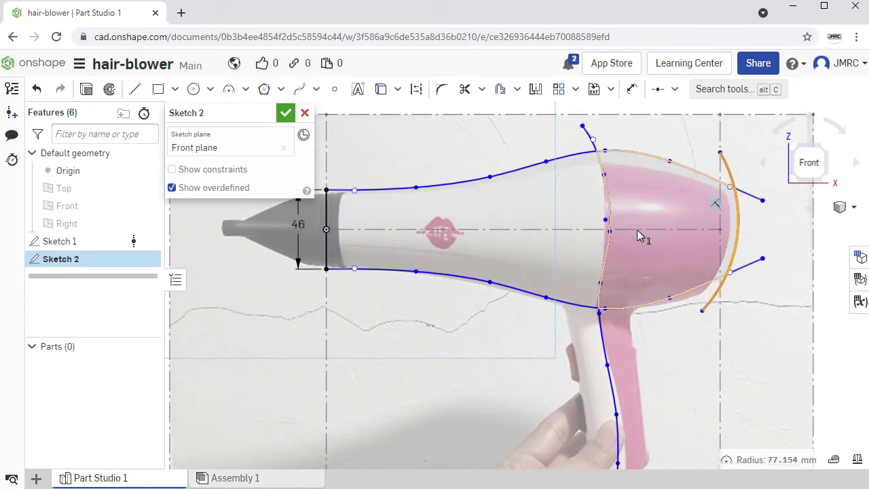
left_click(589, 218)
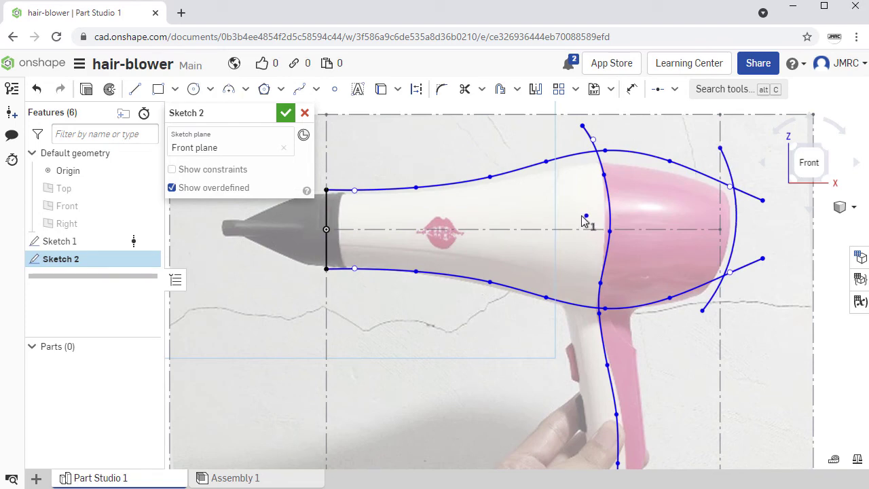
mouse_move(572, 216)
left_mouse_down()
mouse_move(563, 214)
mouse_move(576, 212)
left_mouse_up()
left_click(738, 229)
left_click_drag(739, 233, 726, 231)
left_click(730, 235)
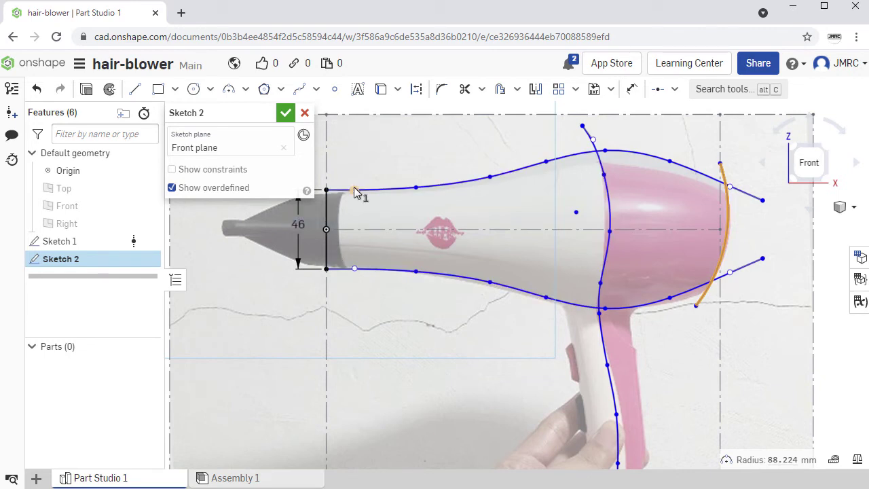
- Draw a five-point spline that starts above the barrel's front, dips below the upper outline and ends above it near the seam
left_click(316, 88)
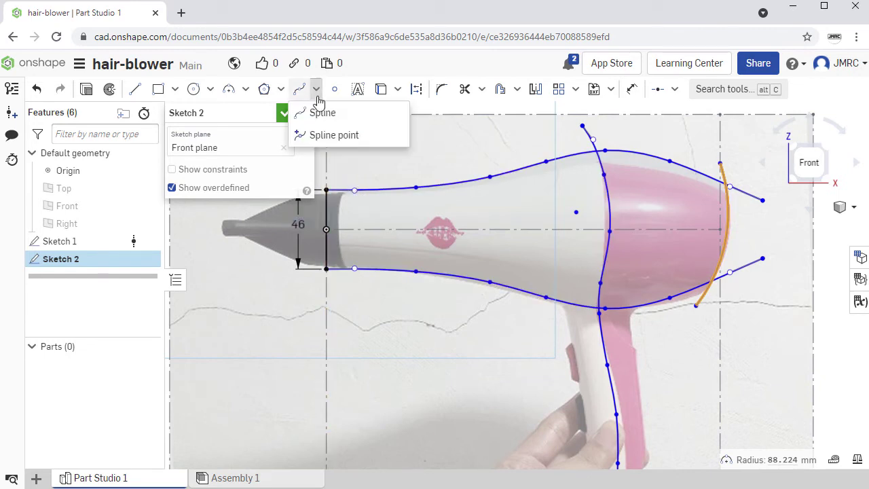
left_click(343, 117)
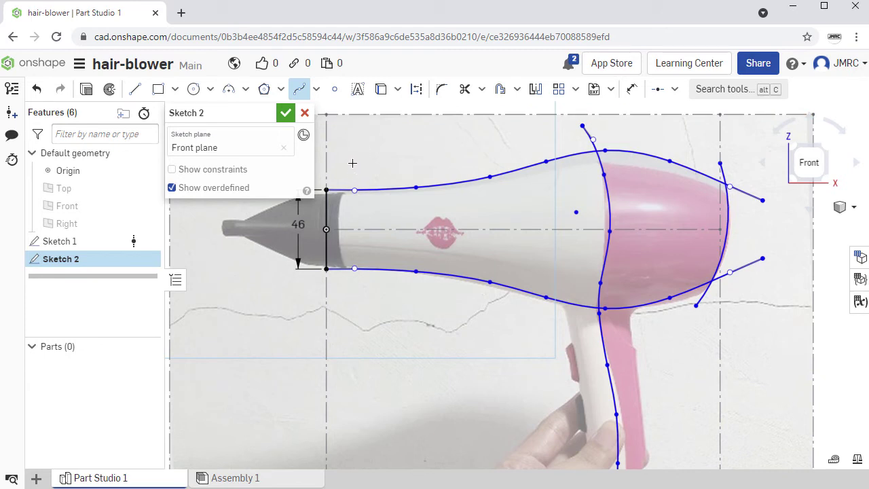
left_click(352, 163)
left_click(403, 208)
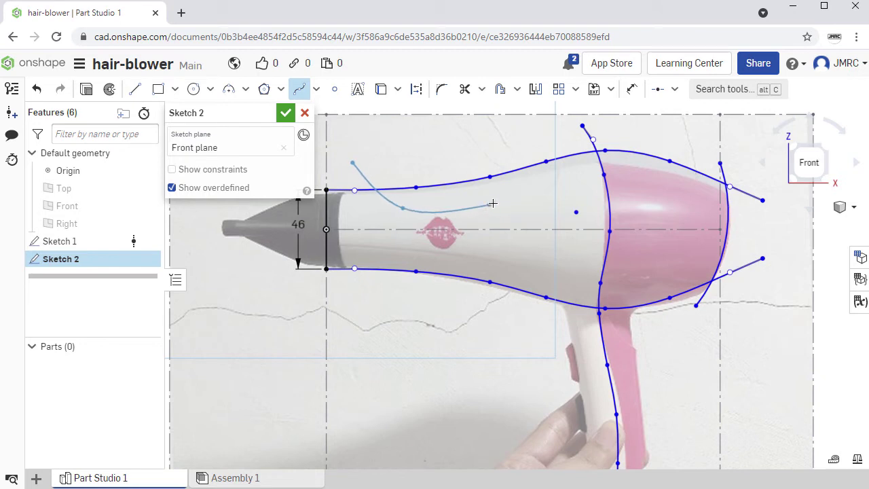
left_click(489, 204)
left_click(551, 185)
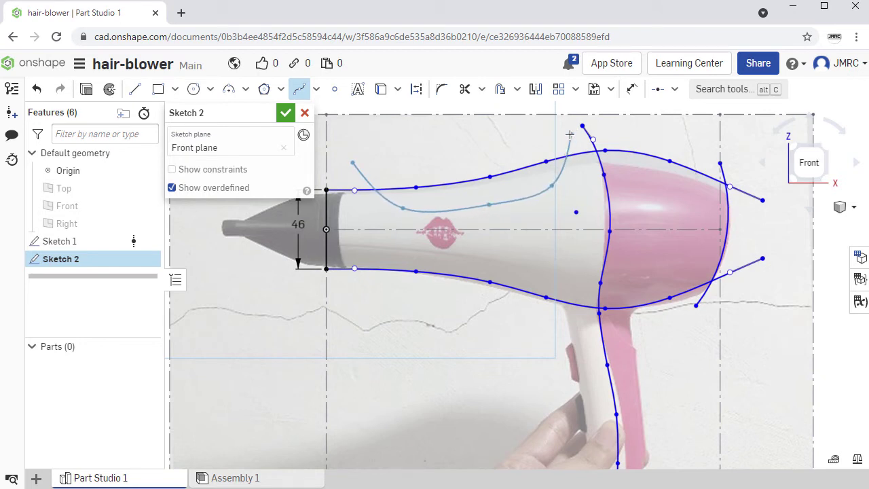
double_click(572, 133)
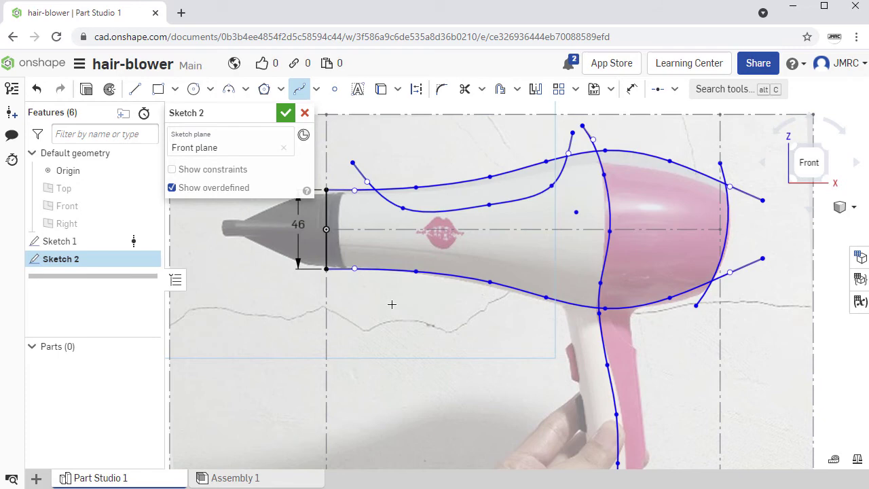
key("Escape")
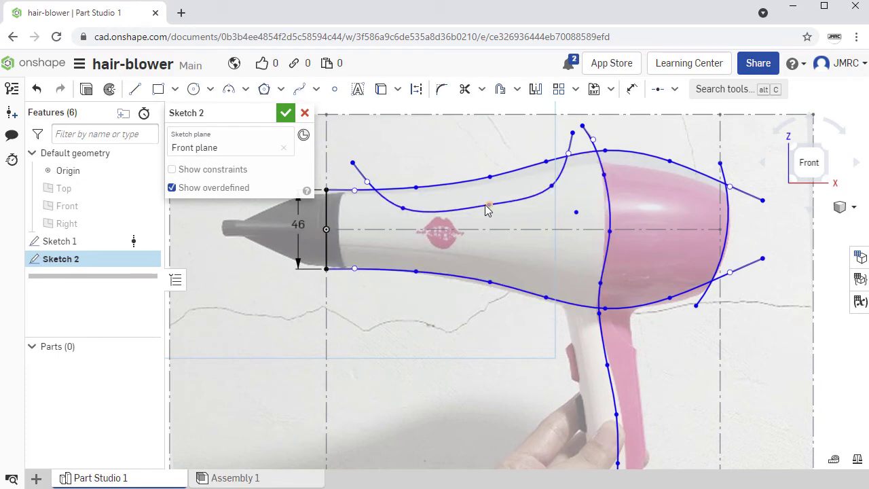
- Reposition the three interior points of the barrel's upper spline to smooth its dip below the body outline
left_click_drag(489, 205, 484, 207)
left_click_drag(551, 185, 534, 191)
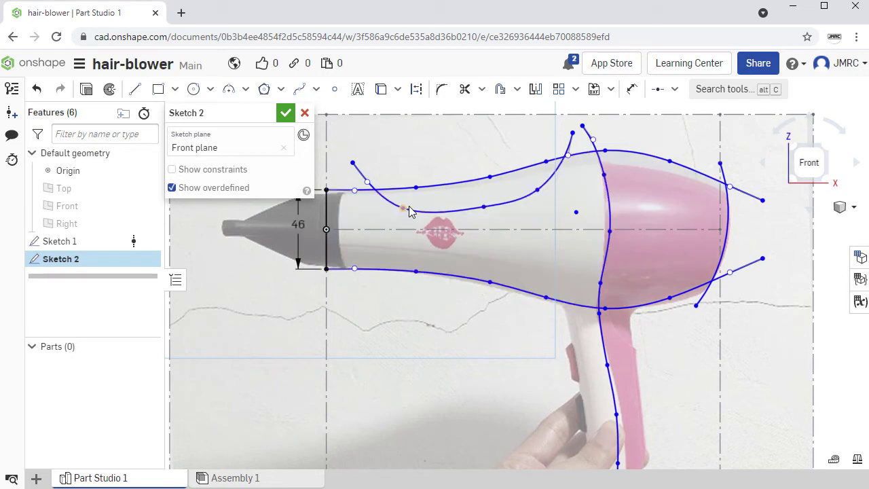
left_click_drag(403, 208, 407, 208)
left_click_drag(536, 191, 536, 190)
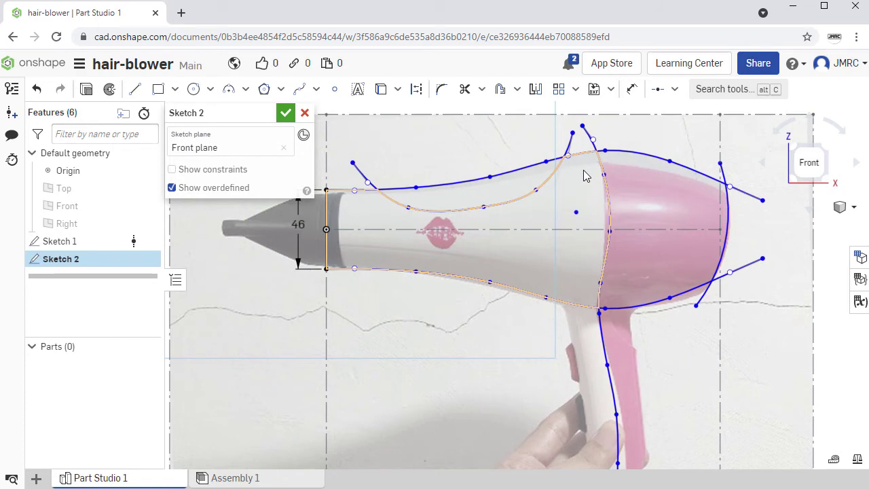
- Draw a four-point spline dipping below the upper outline across the pink rear section, and shift its lowest point slightly toward the rear
left_click(300, 89)
scroll(532, 174, "down", 2)
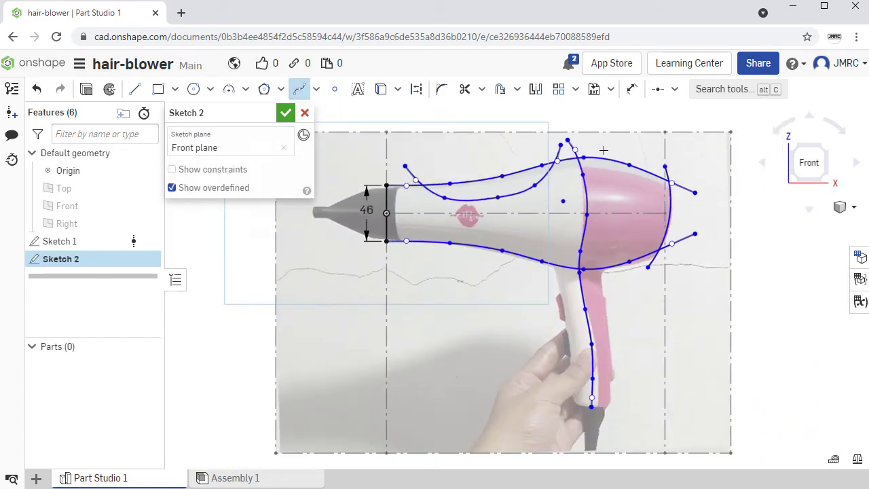
scroll(606, 151, "up", 5)
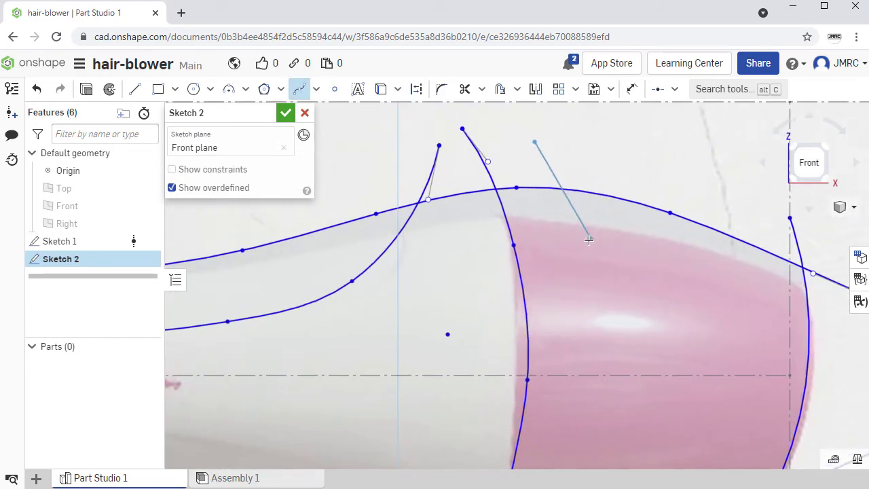
left_click(569, 236)
left_click(686, 274)
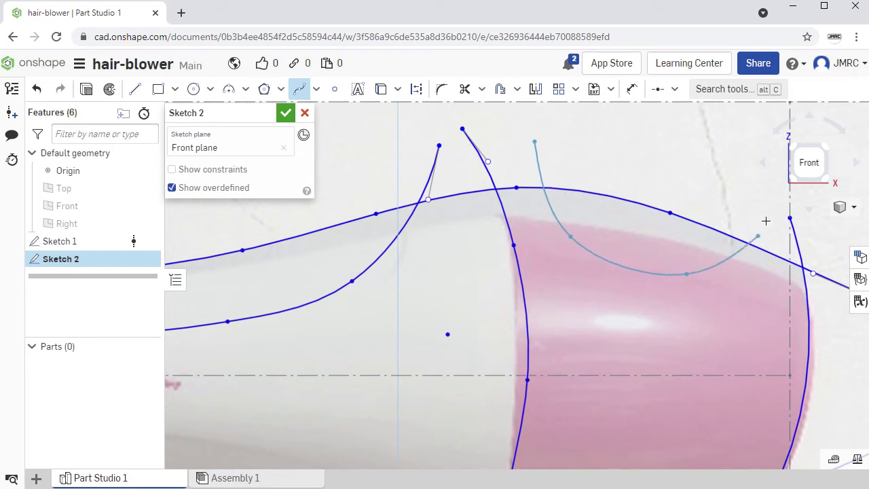
double_click(811, 194)
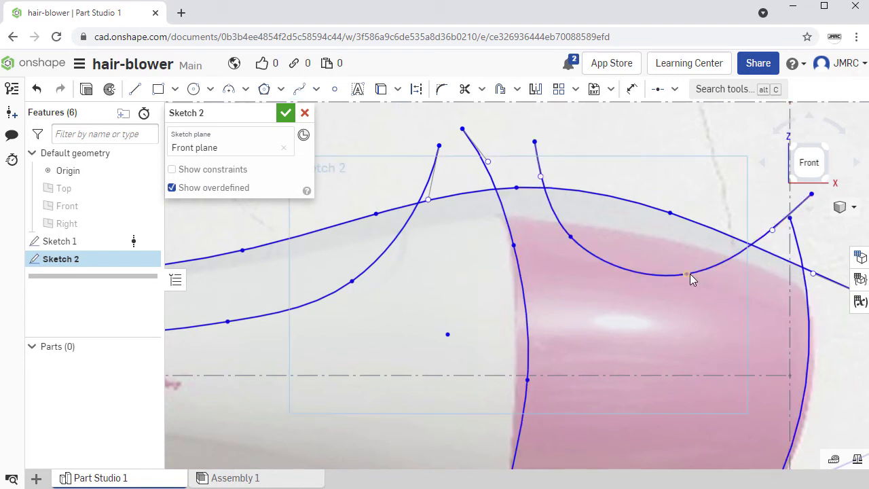
key("Escape")
mouse_move(688, 275)
left_mouse_down()
mouse_move(709, 274)
mouse_move(698, 276)
left_mouse_up()
scroll(704, 305, "up", 3)
middle_click_drag(705, 308, 668, 232)
scroll(666, 241, "down", 5)
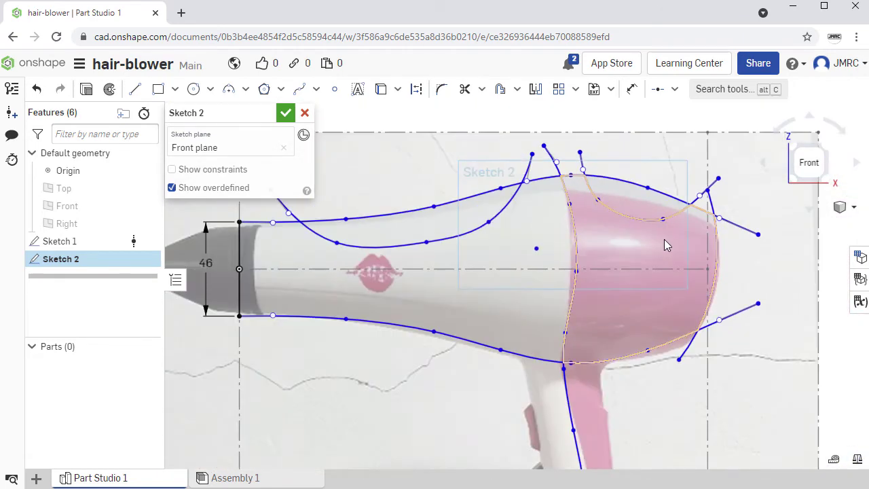
- Draw a seven-point spline from below the rear edge, arching inside the pink body, down the handle and out past its rear side
scroll(655, 231, "up", 4)
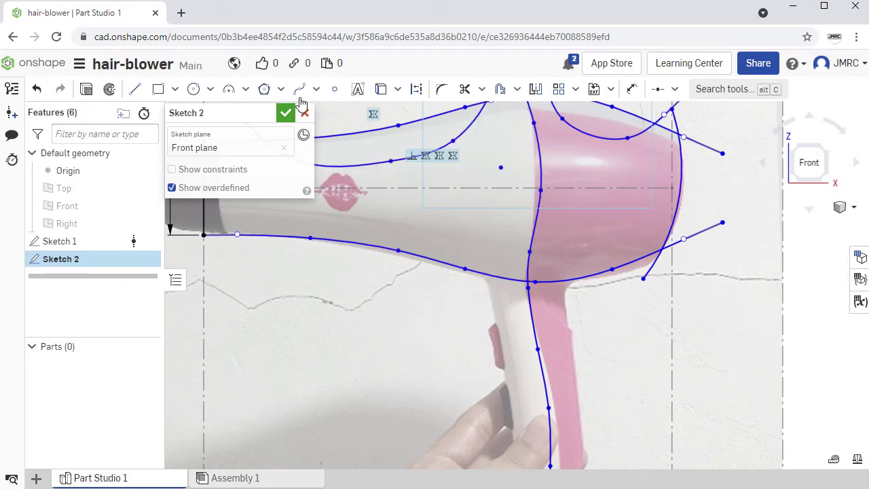
left_click(299, 89)
scroll(646, 296, "down", 1)
scroll(646, 295, "up", 2)
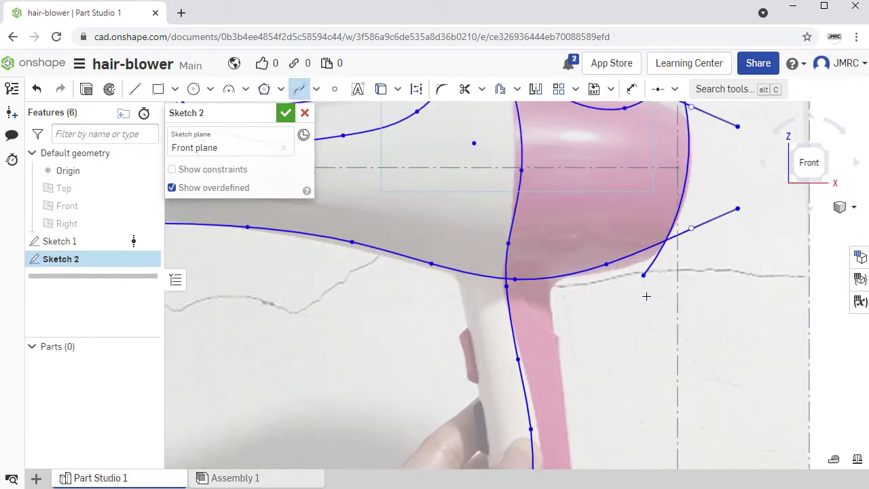
left_click(602, 233)
left_click(554, 239)
middle_click_drag(557, 394, 546, 293)
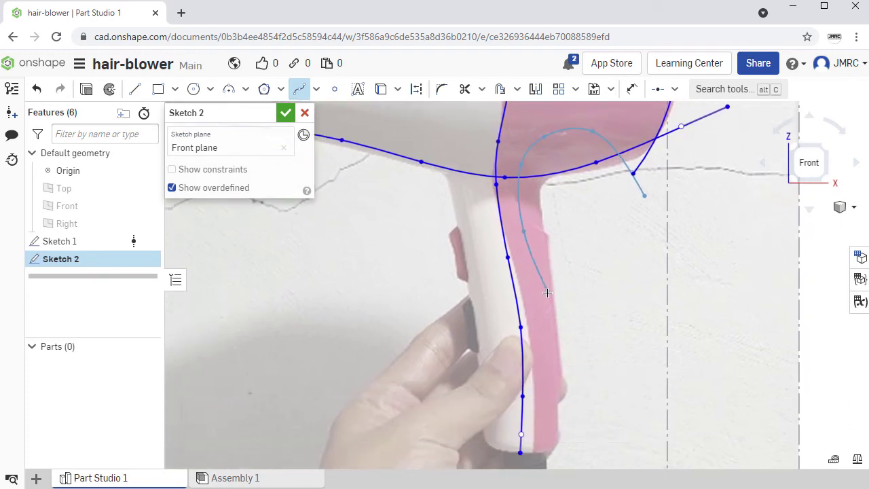
double_click(586, 300)
scroll(624, 241, "up", 2)
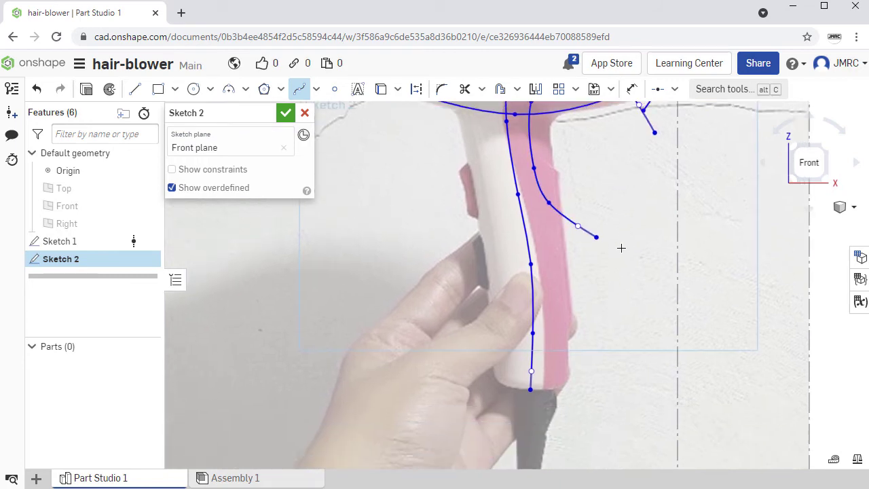
- Draw a five-point spline on the lower handle that enters from its rear side, follows the pink strip and exits near the handle's end
scroll(584, 264, "up", 2)
scroll(584, 264, "down", 2)
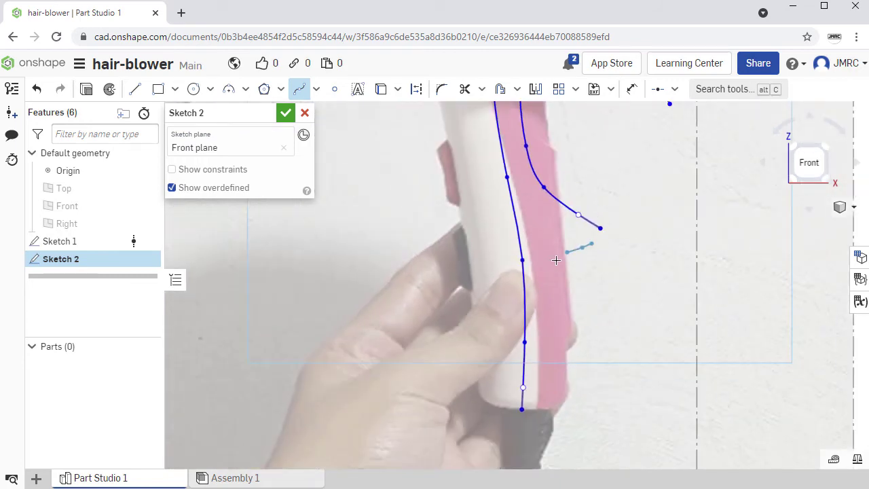
left_click(546, 300)
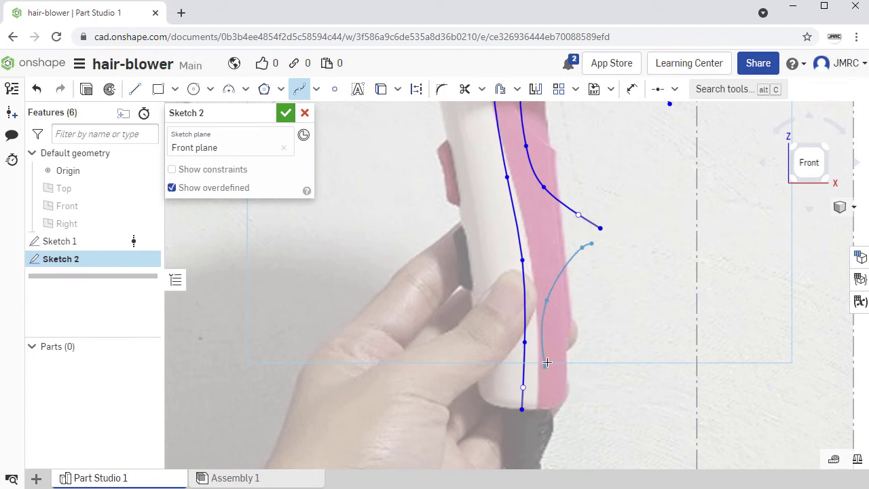
left_click(546, 359)
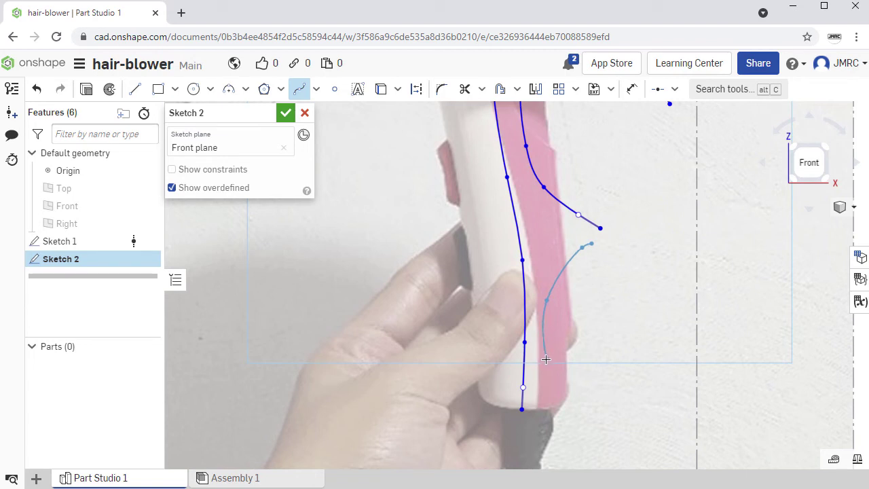
double_click(607, 415)
key("Escape")
- Adjust the three interior points of the lower handle spline so it curves smoothly within the pink strip
left_click_drag(582, 248, 568, 259)
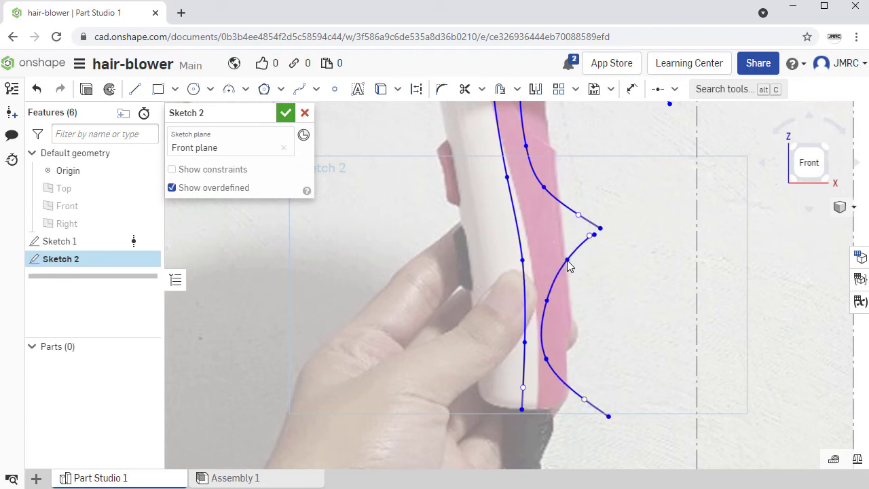
left_click_drag(546, 358, 549, 359)
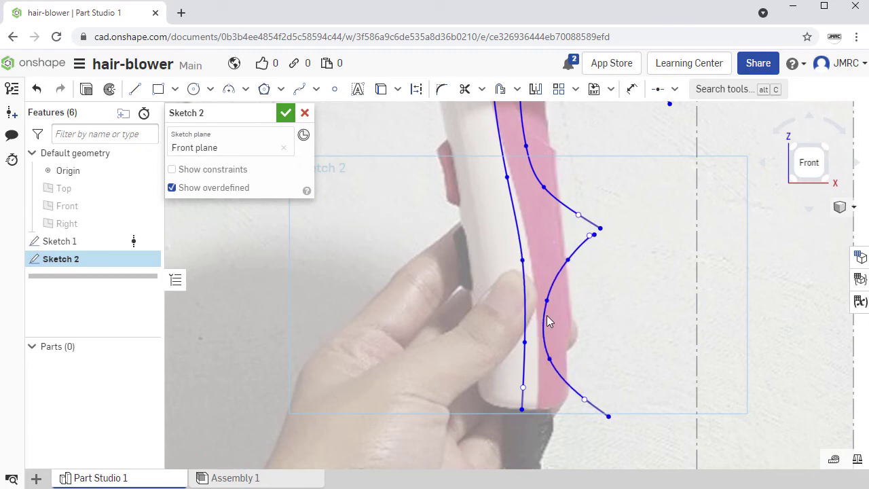
left_click_drag(547, 300, 548, 297)
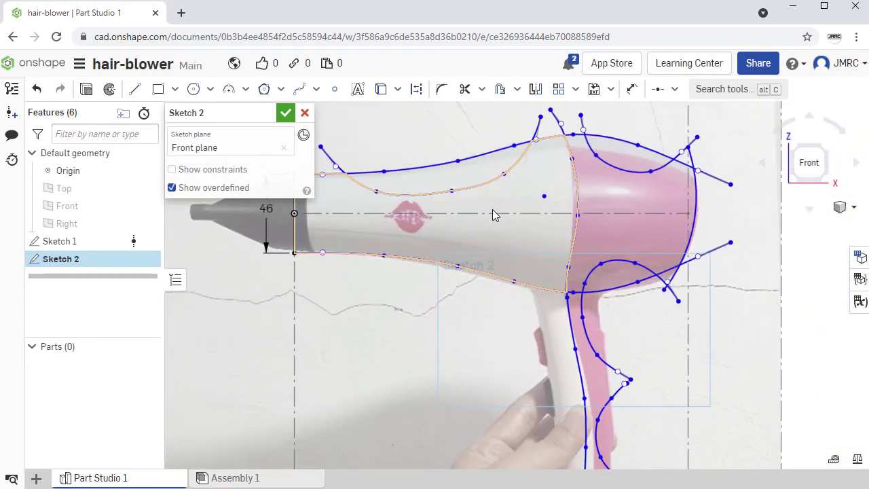
- Mirror the barrel's upper dipping spline about the horizontal centerline
left_click(489, 180)
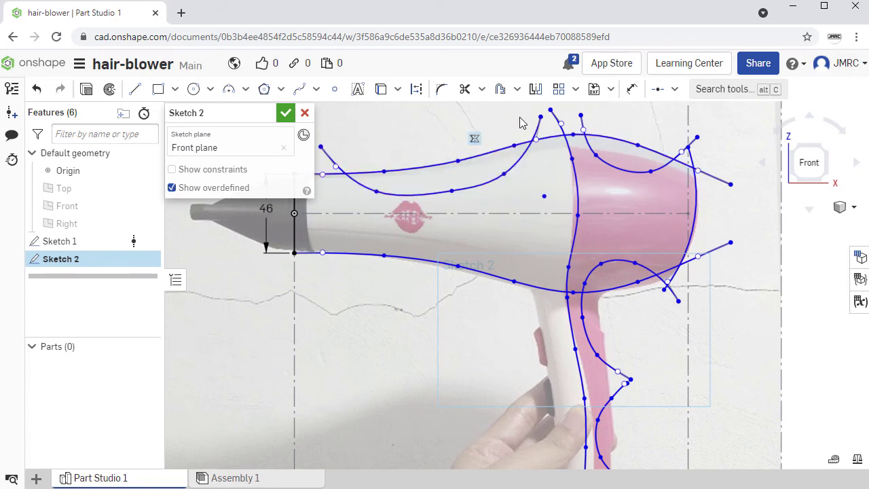
left_click(536, 90)
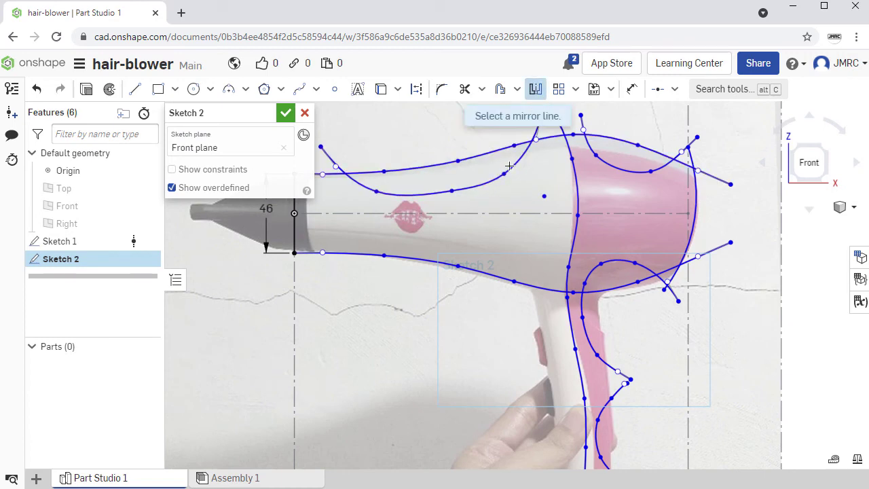
left_click(503, 214)
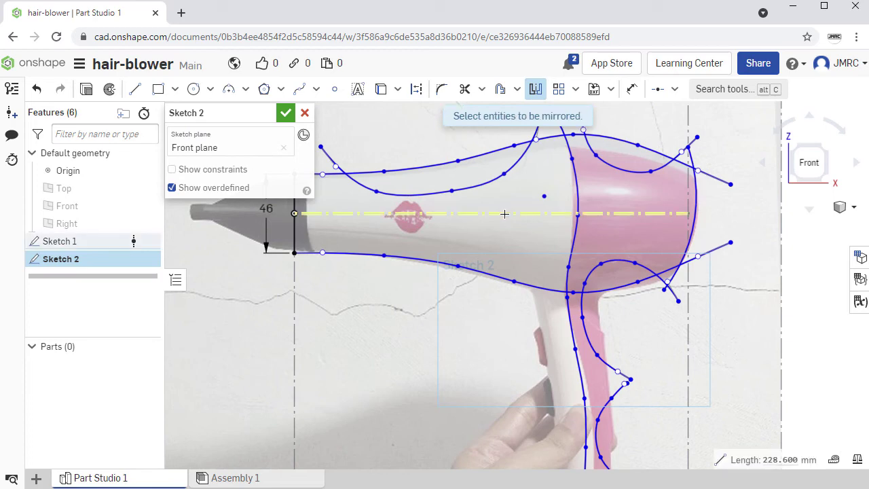
left_click(486, 182)
middle_click_drag(429, 297, 468, 318)
key("Escape")
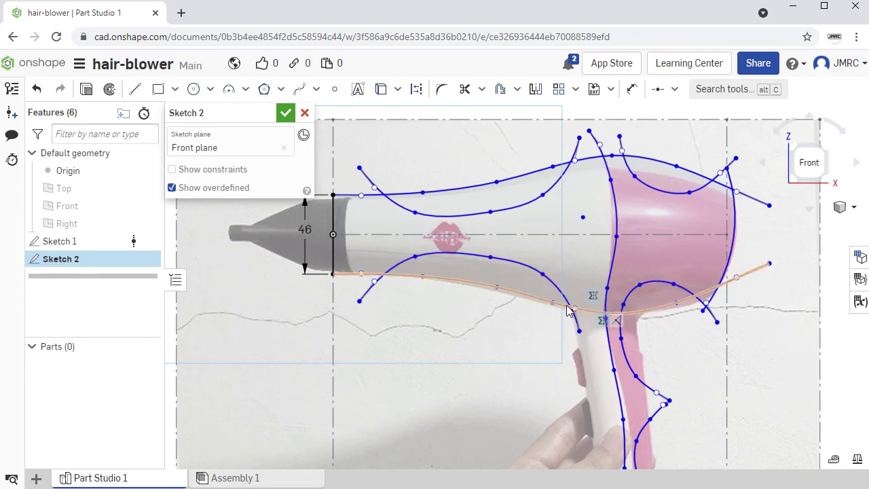
- Move the mirrored barrel spline's interior points and rear endpoint toward the nozzle, reshaping both symmetric curves
scroll(582, 377, "down", 1)
scroll(575, 344, "up", 5)
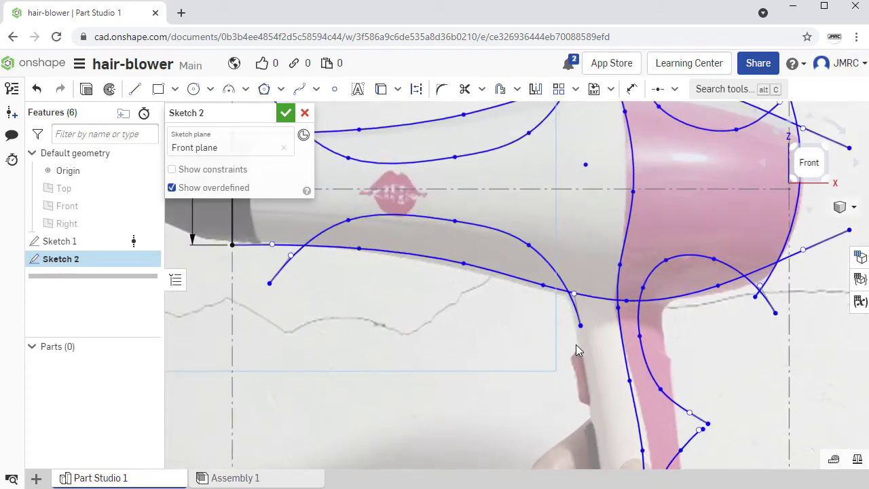
scroll(574, 275, "down", 4)
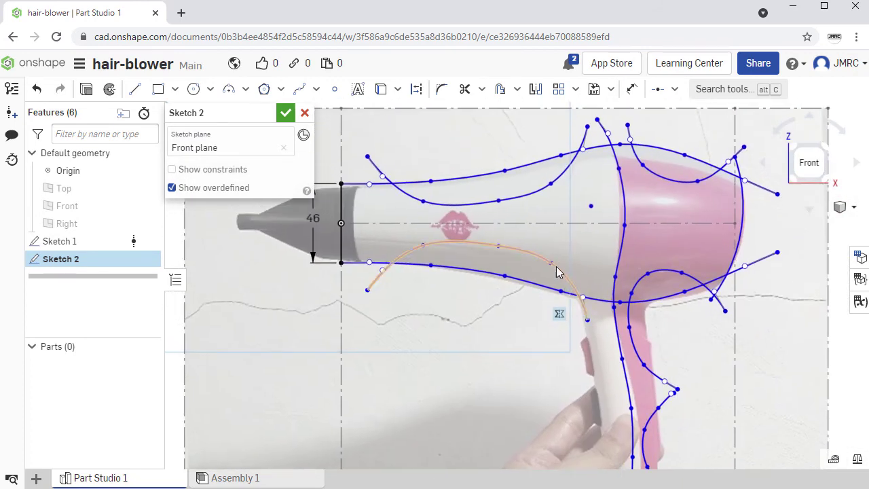
left_click_drag(538, 265, 536, 267)
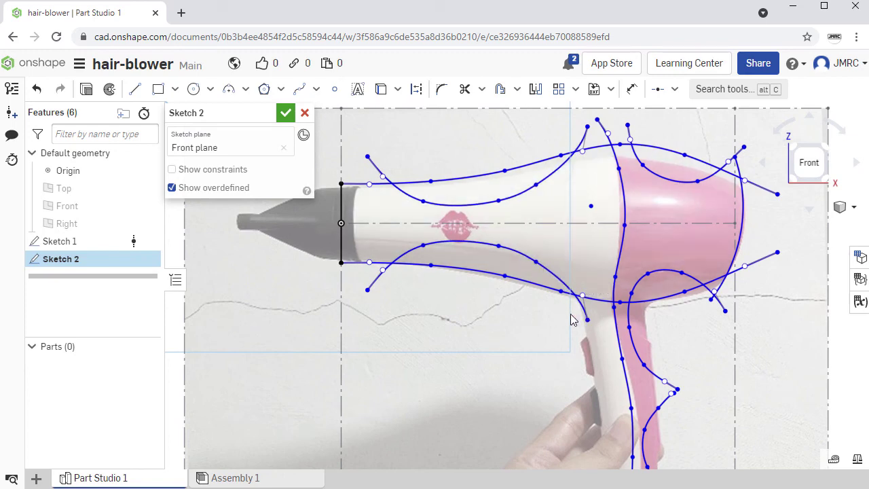
left_click_drag(587, 320, 563, 310)
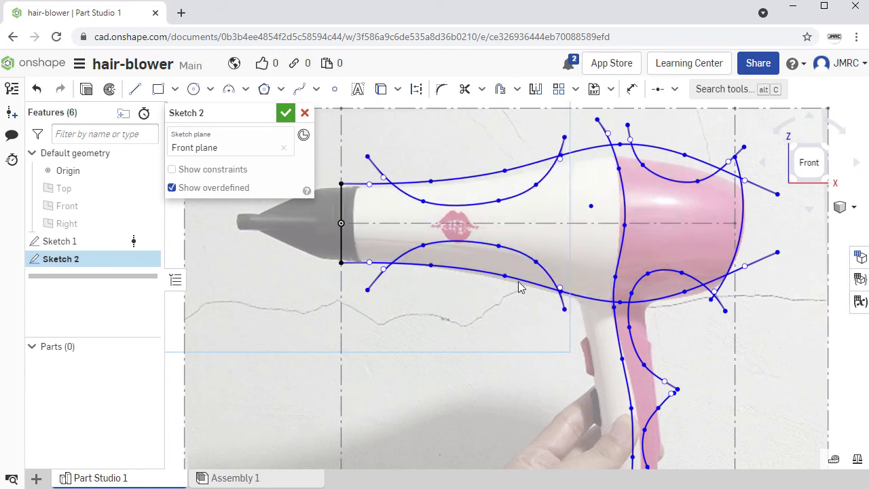
left_click_drag(498, 246, 478, 241)
left_click_drag(536, 261, 515, 252)
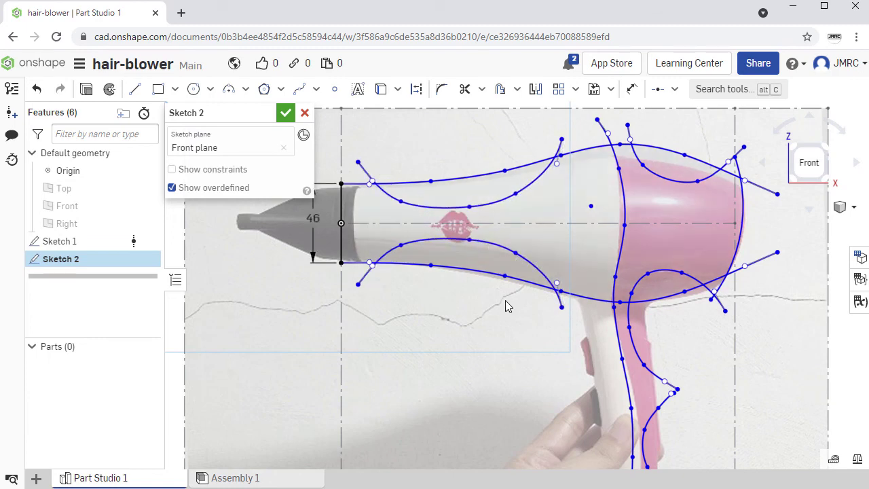
- Select all the traced dryer curves and apply a Fix constraint to them
scroll(498, 302, "down", 2)
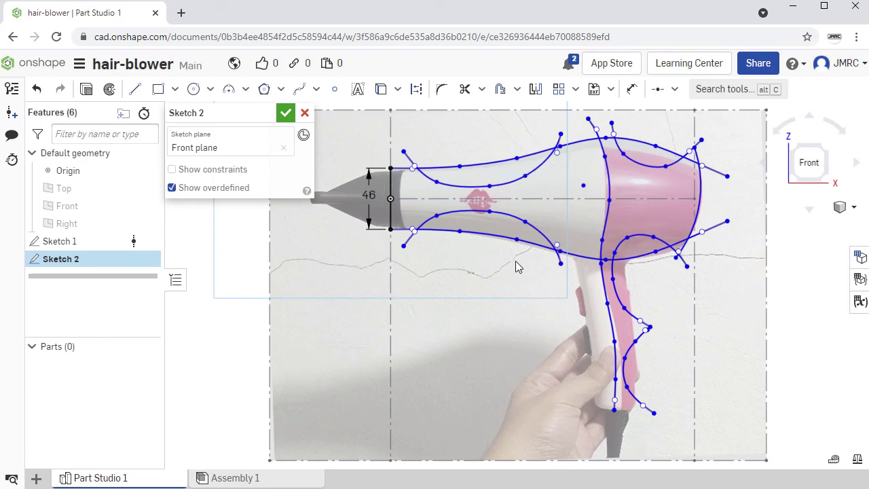
scroll(510, 264, "down", 2)
middle_click_drag(510, 265, 484, 291)
mouse_move(395, 139)
left_mouse_down()
mouse_move(538, 267)
mouse_move(662, 443)
left_mouse_up()
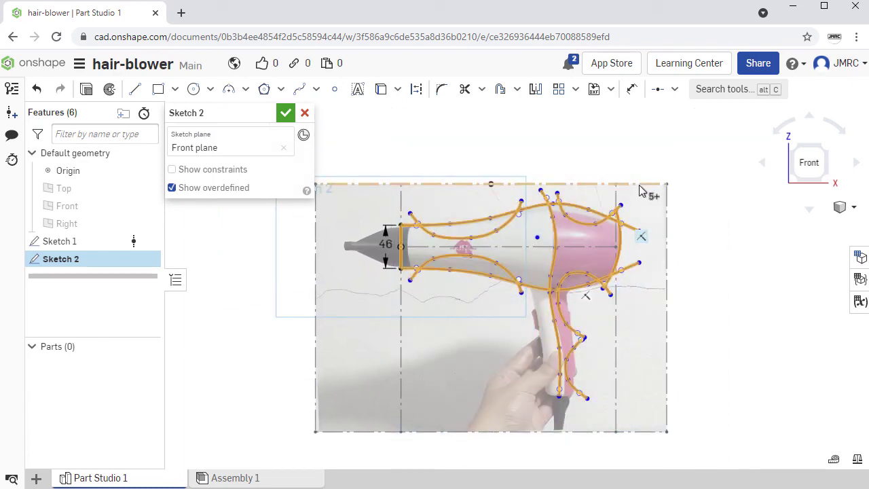
left_click(675, 90)
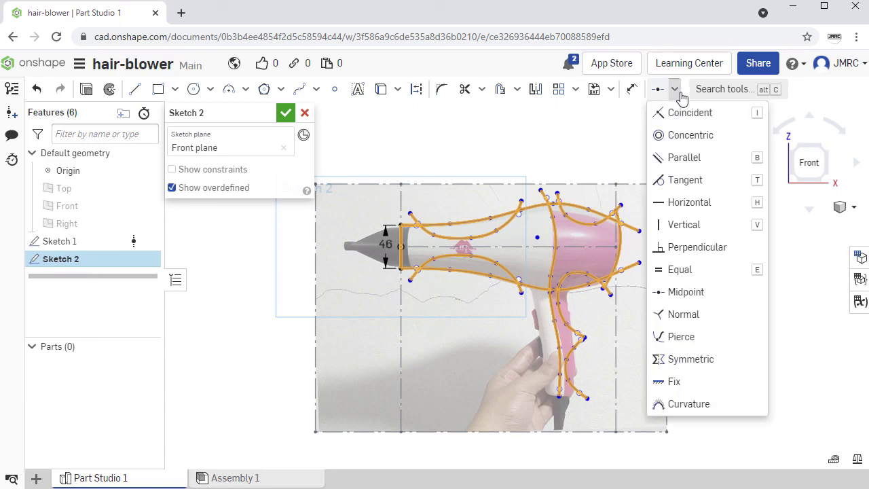
left_click(695, 385)
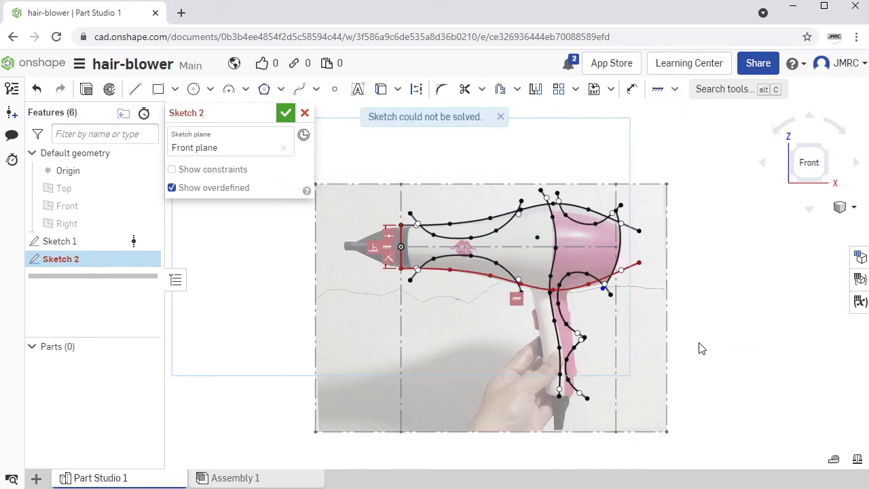
- Delete the conflicting midpoint constraint on the vertical 46 mm line and finish the sketch
scroll(686, 337, "down", 3)
scroll(676, 329, "up", 3)
scroll(676, 323, "up", 2)
middle_click_drag(695, 308, 726, 308)
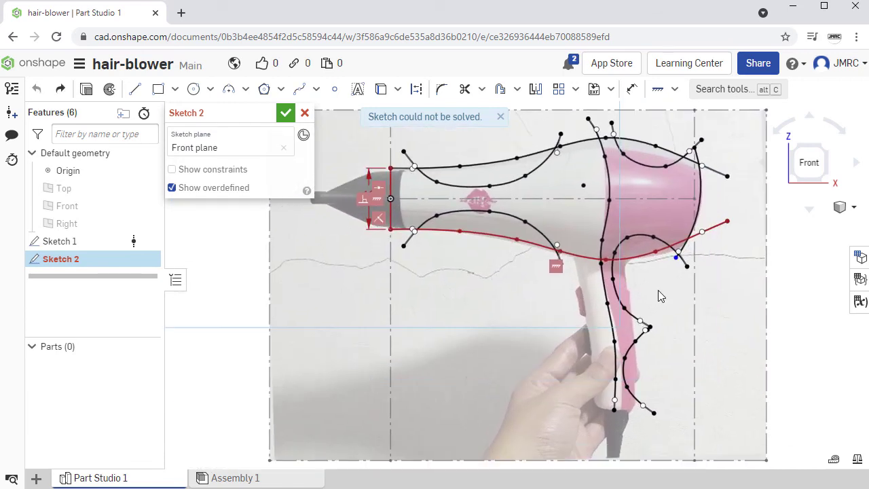
scroll(383, 195, "down", 5)
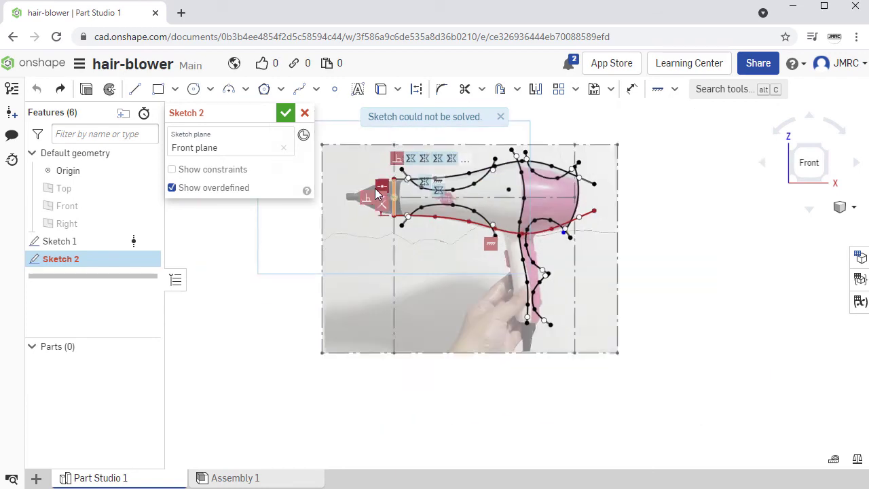
scroll(378, 193, "up", 6)
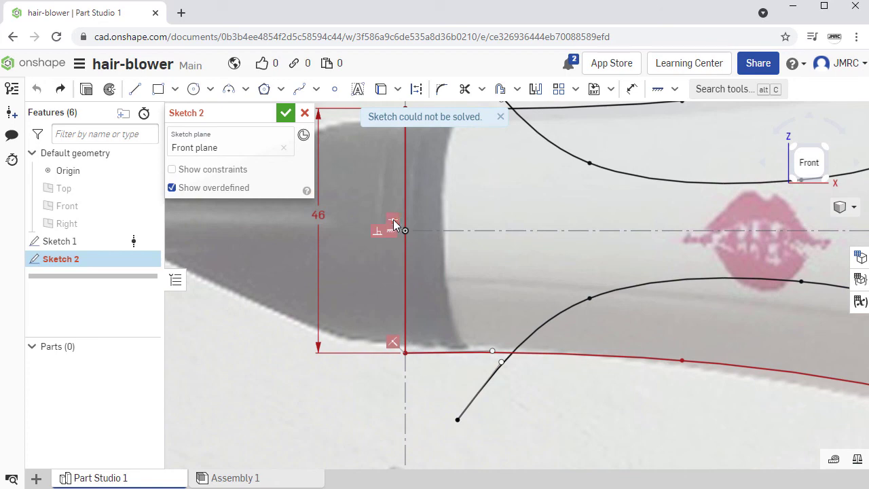
left_click(393, 220)
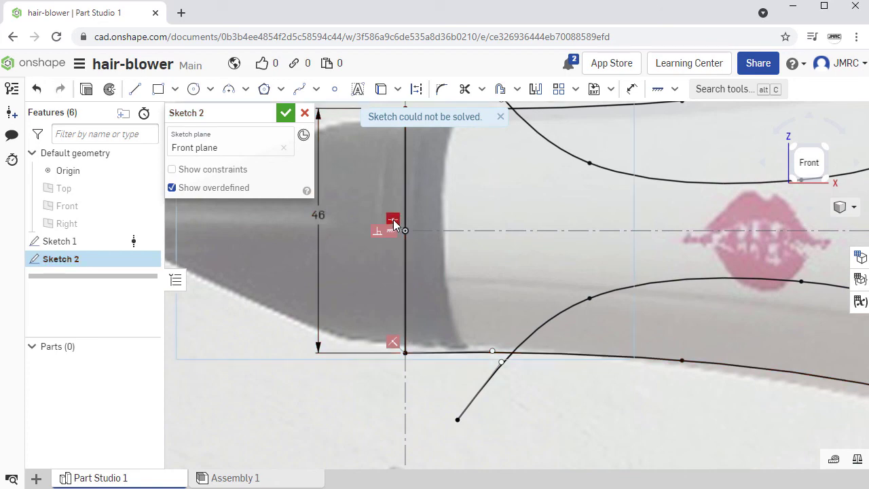
key("Delete")
scroll(394, 220, "down", 3)
scroll(409, 226, "down", 3)
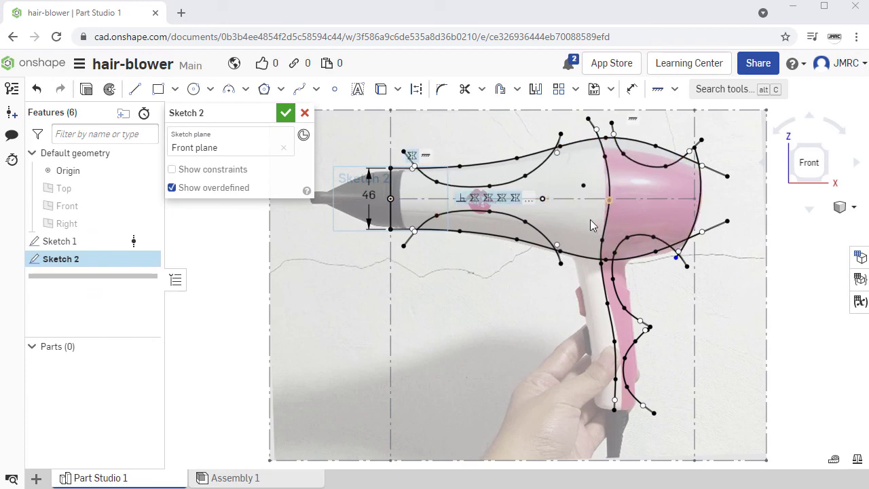
left_click(286, 113)
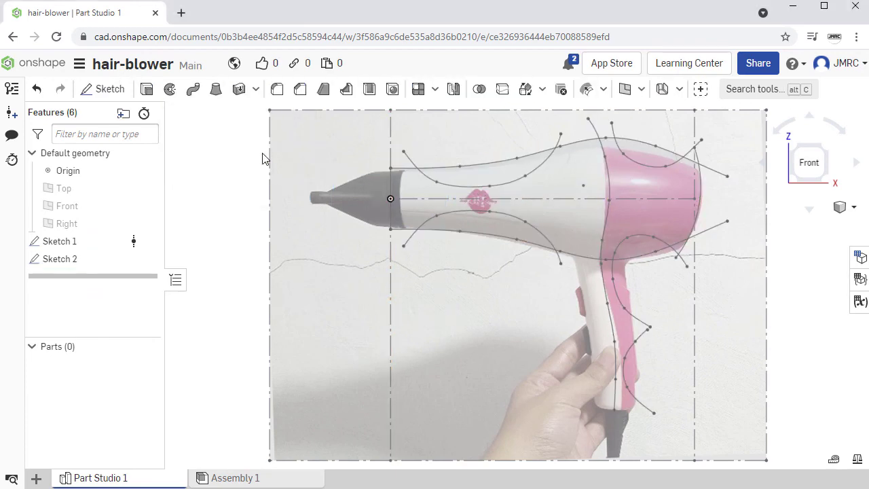